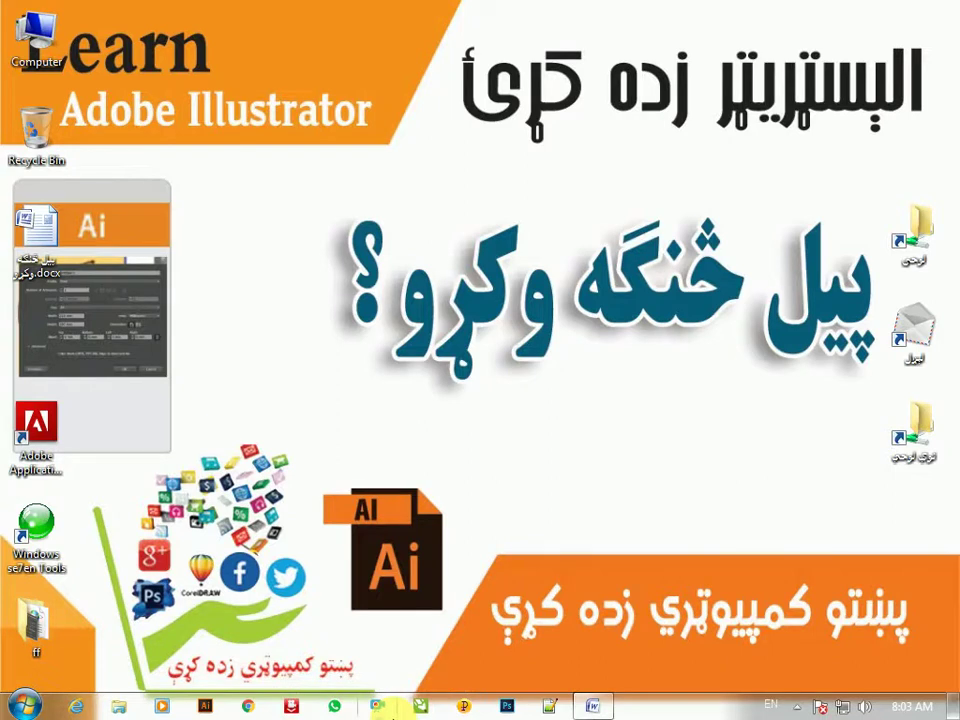
Step: Refresh the desktop and launch Adobe Illustrator CC 2015, searching 'adob' while it loads
right_click(505, 335)
left_click(553, 407)
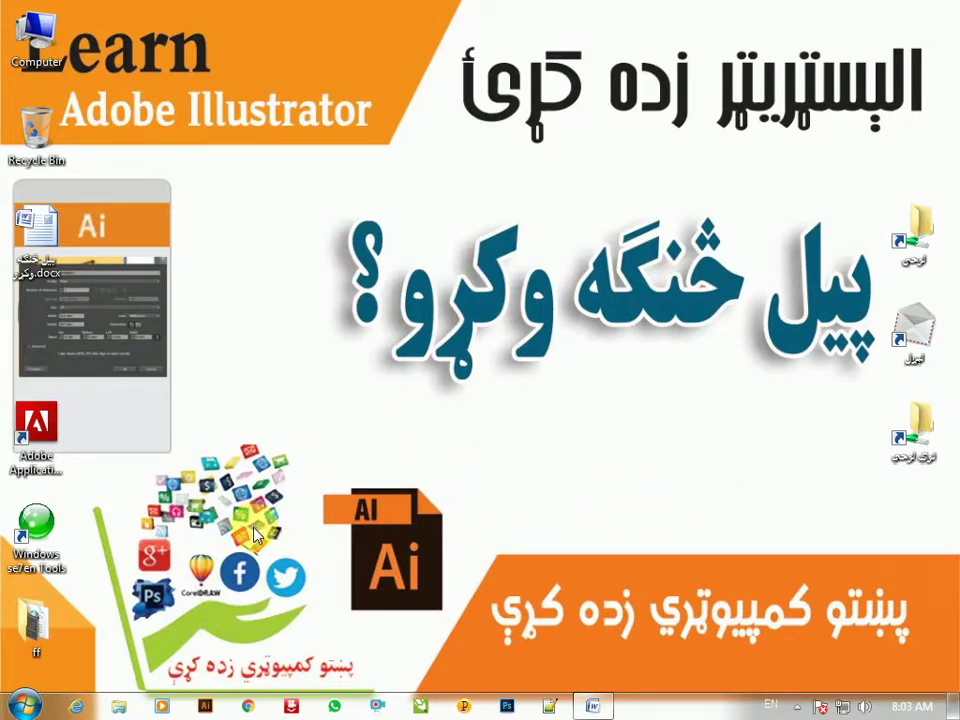
left_click(205, 708)
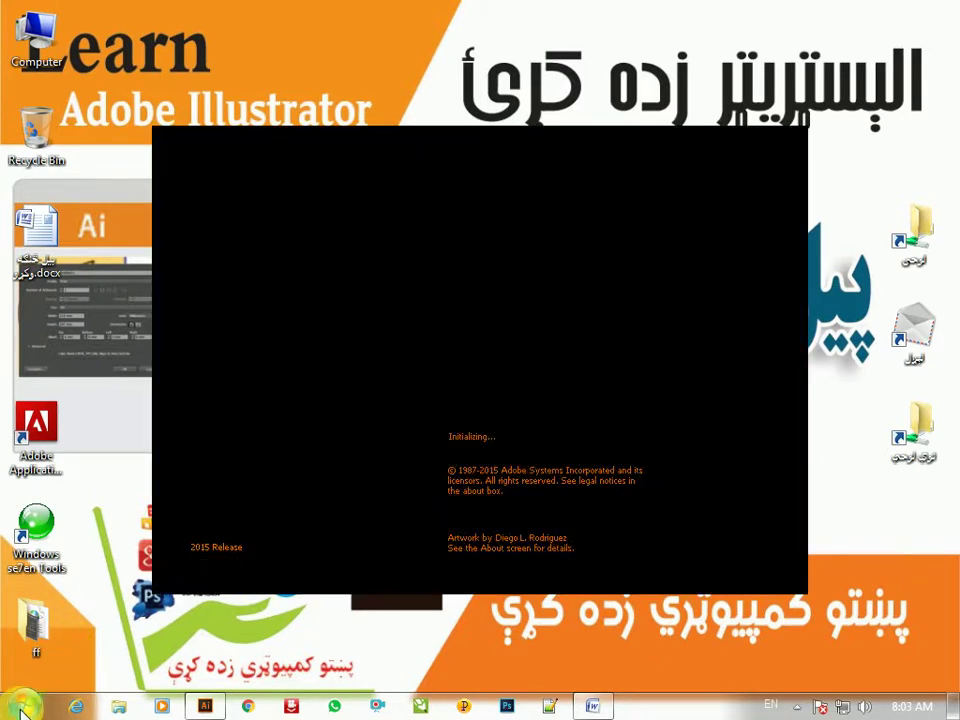
left_click(22, 706)
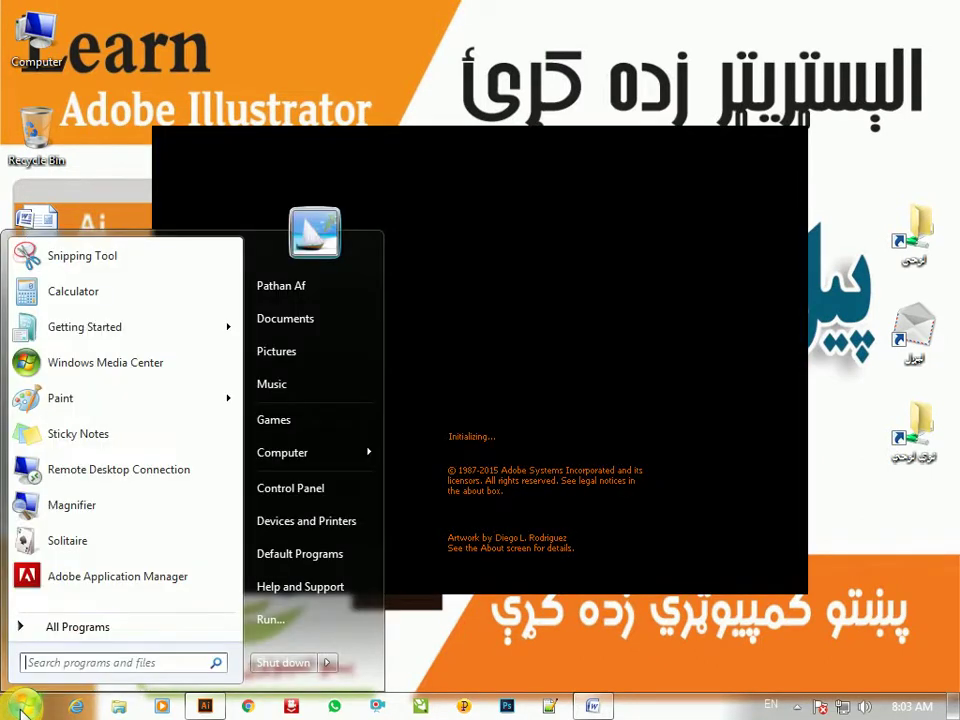
type("ado")
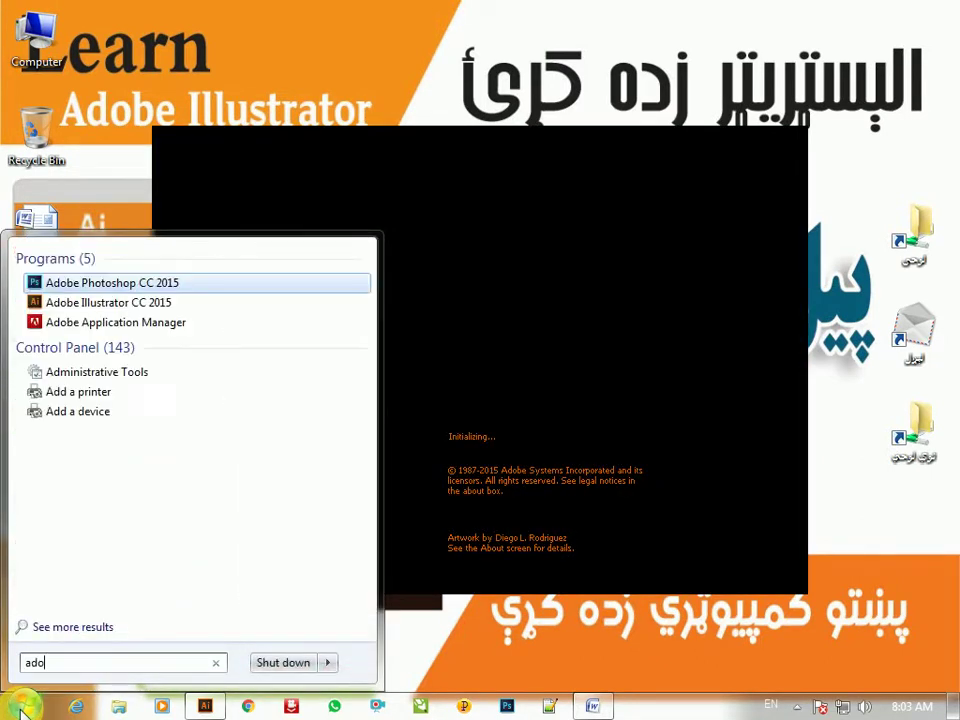
type("b")
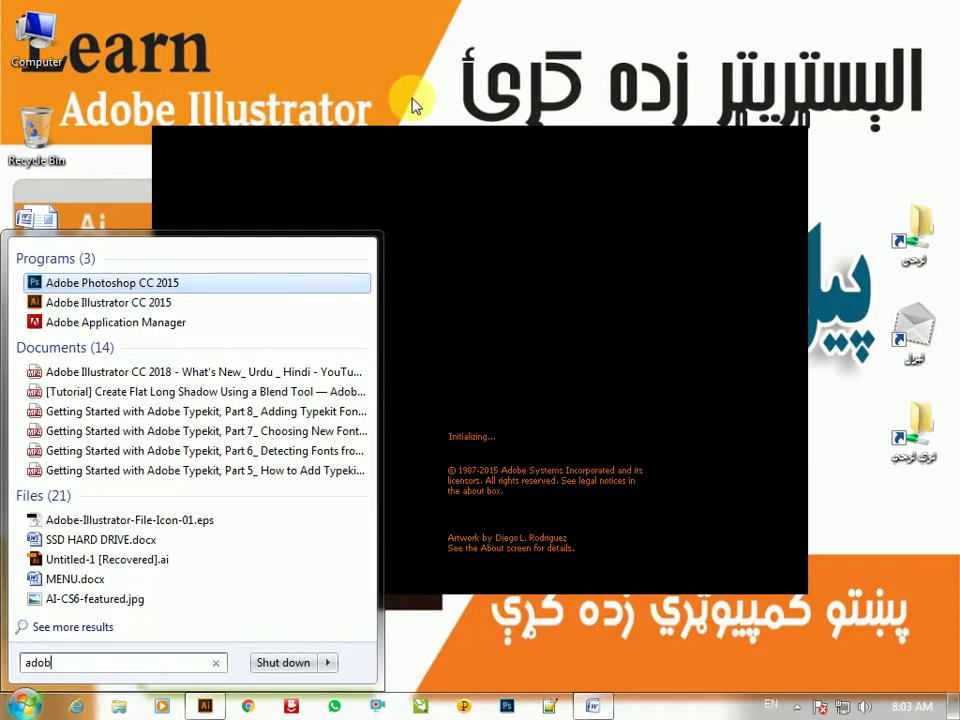
left_click(390, 393)
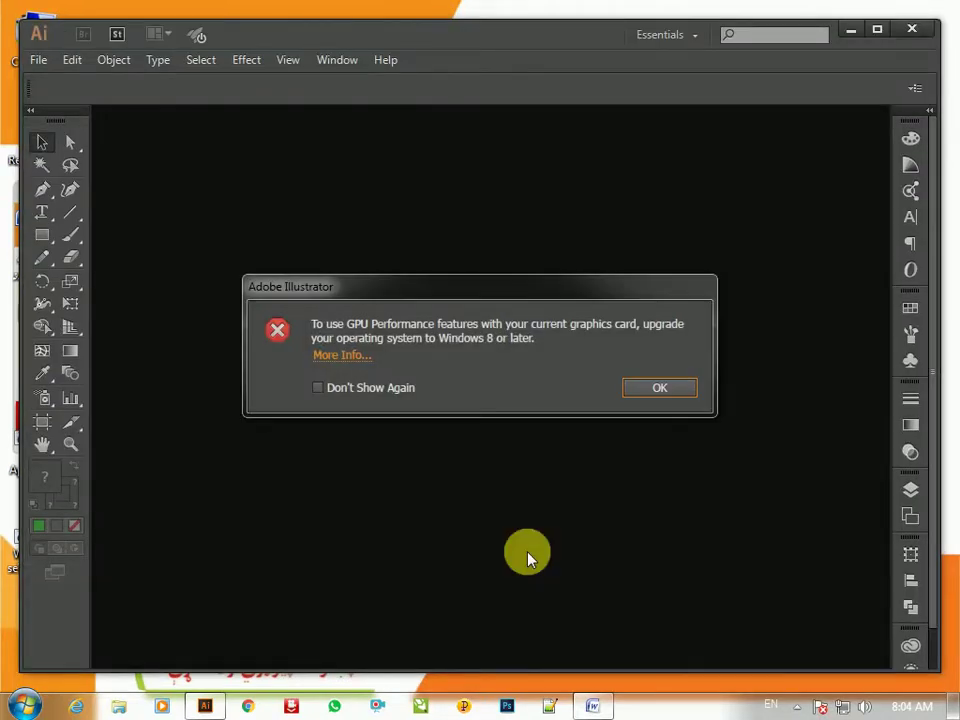
Step: Dismiss the GPU warning, maximise Illustrator and start a new document from the File menu
left_click(673, 387)
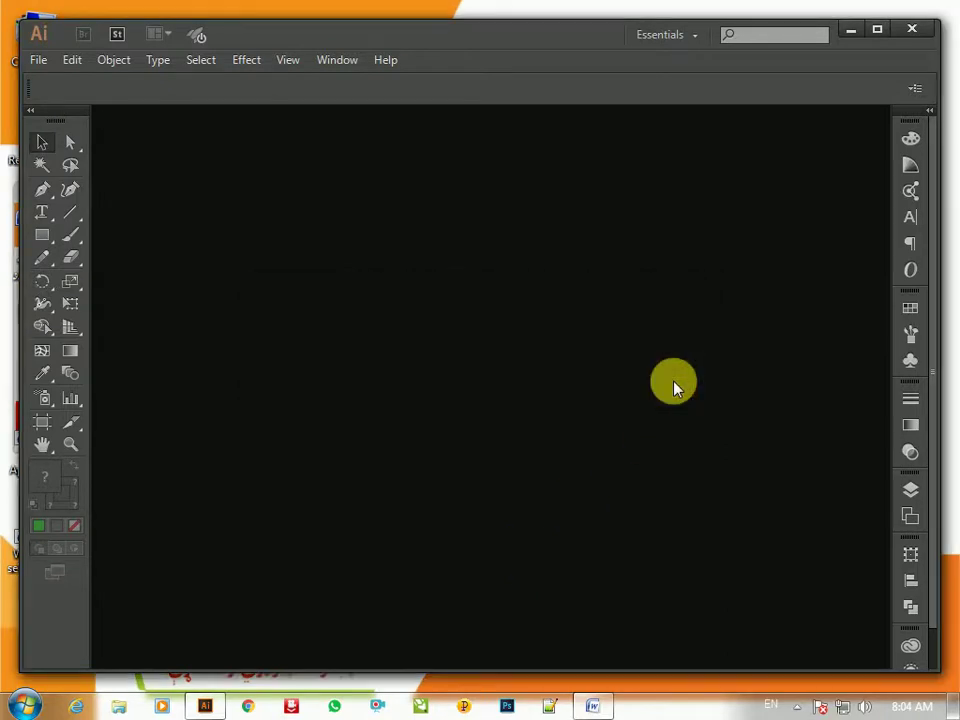
left_click(876, 31)
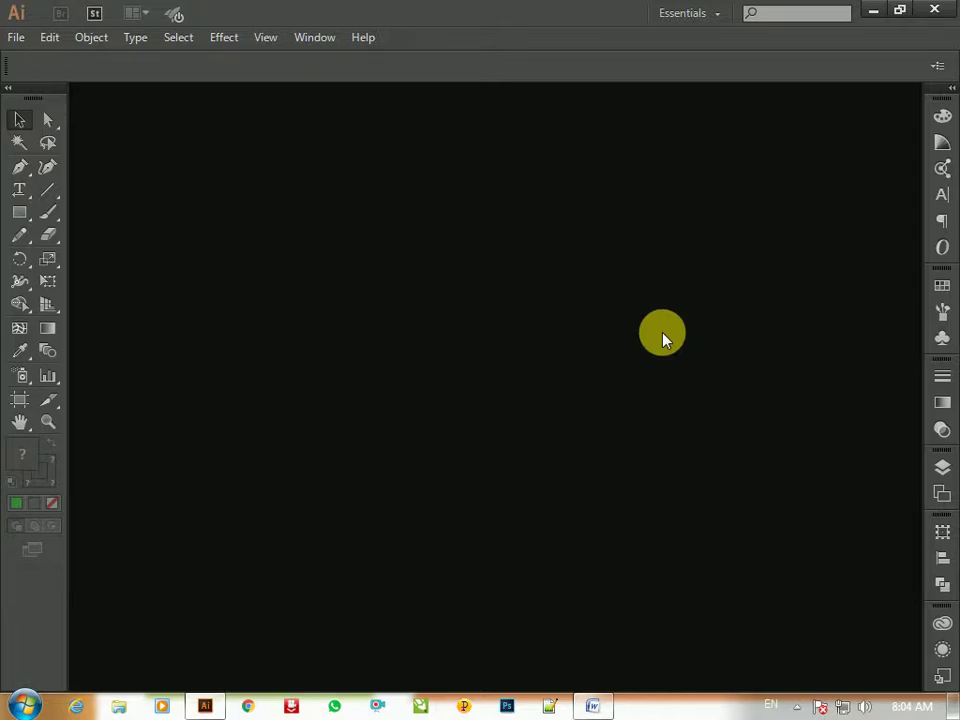
left_click(14, 40)
left_click(47, 37)
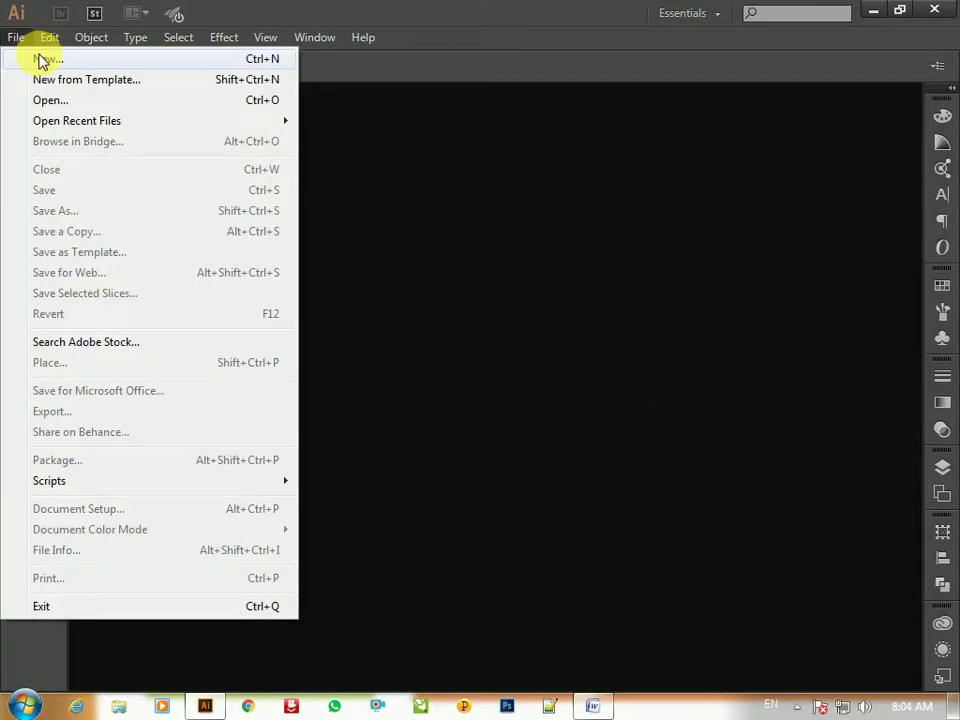
left_click(40, 60)
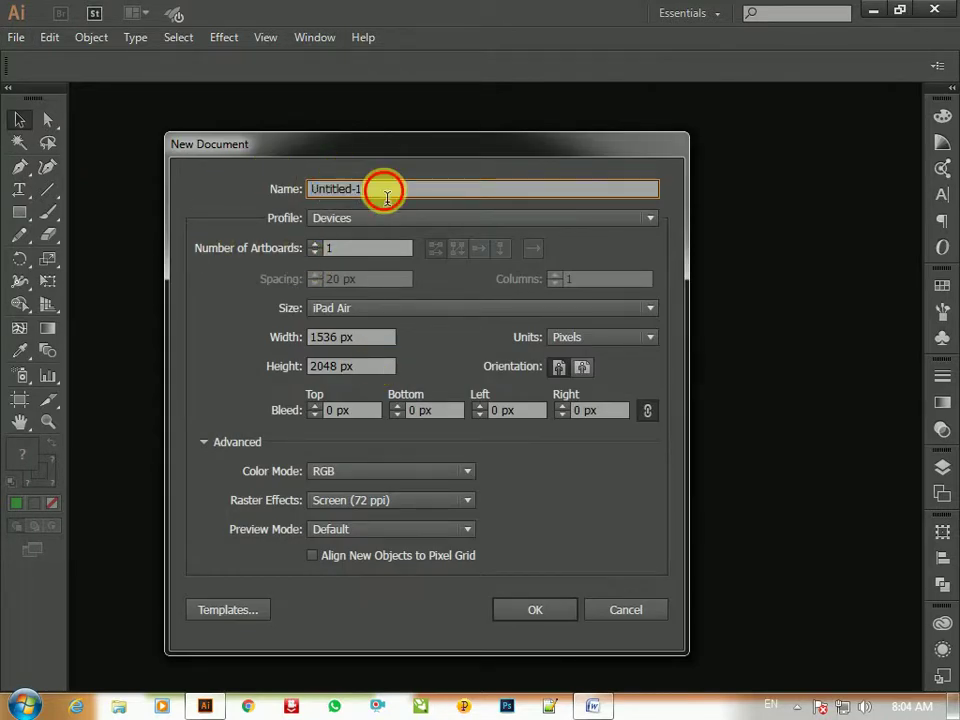
Step: Rename the document from Untitled-1 to 'پل څنګه وکړو.؟' using the Persian keyboard layout
left_click_drag(381, 189, 302, 198)
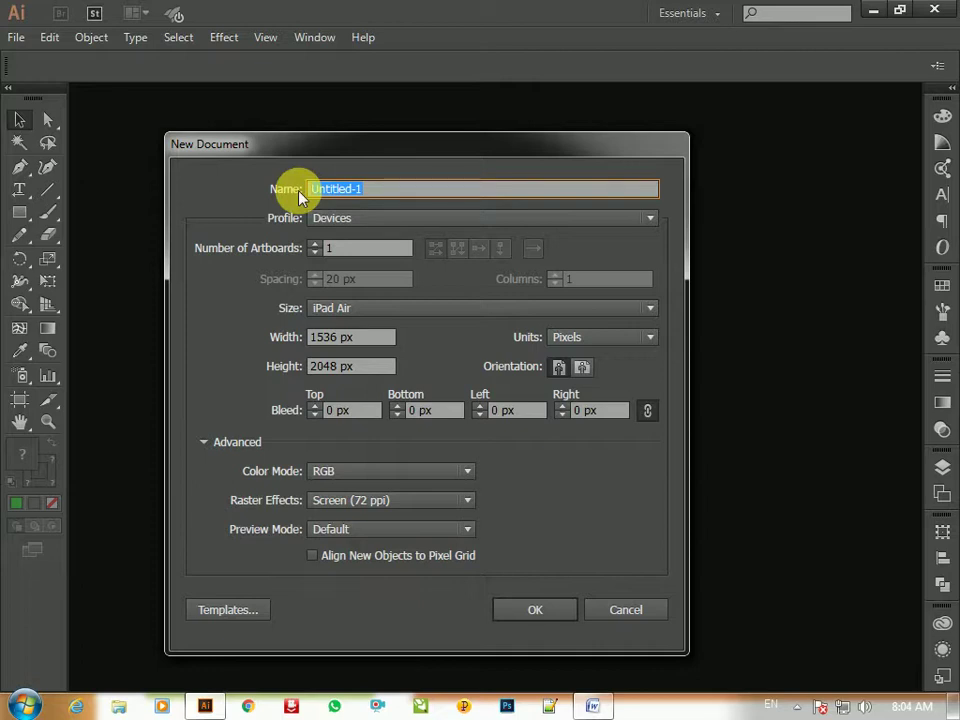
key("alt+shift")
type("پل")
type(" څنګه و")
type("کړو.")
type("؟")
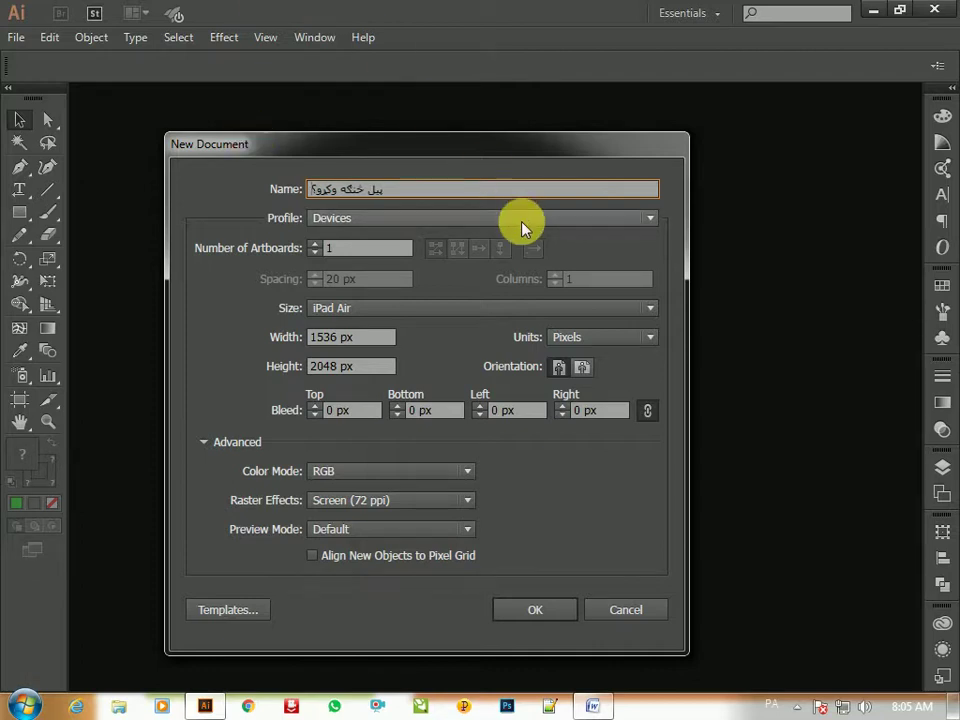
left_click(440, 222)
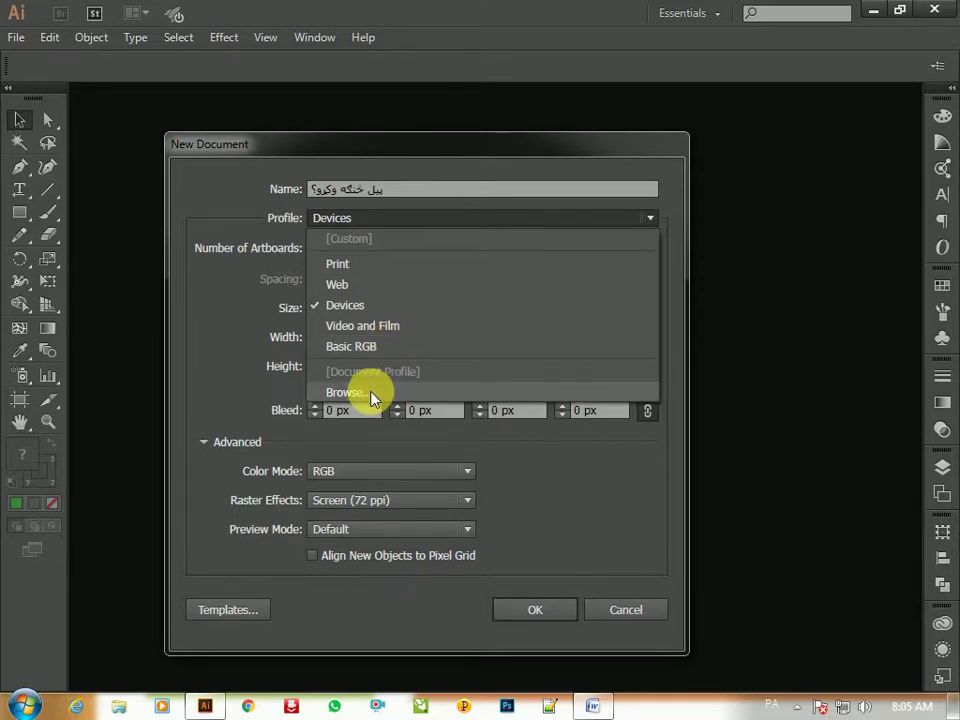
Step: Compare the Print, Web and Devices profiles and their page size lists
left_click(392, 268)
left_click(450, 309)
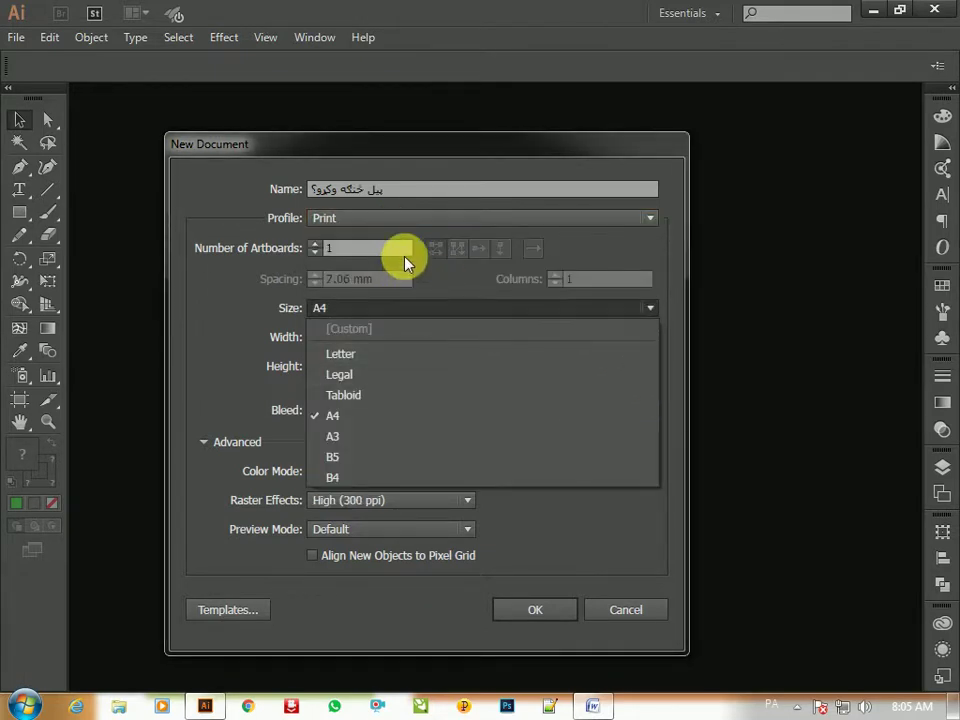
left_click(407, 227)
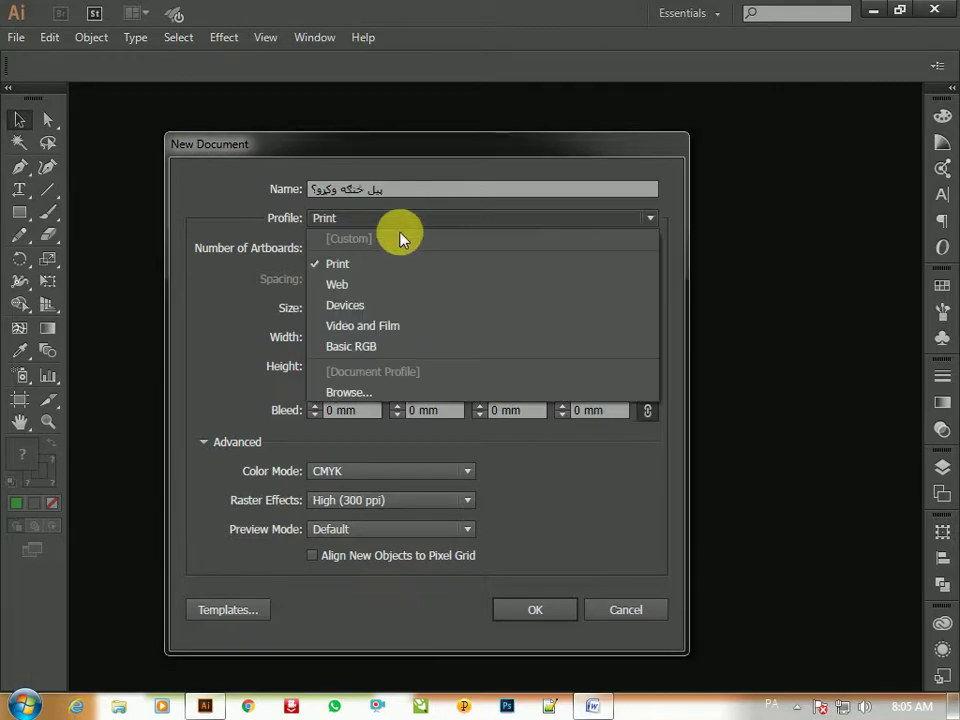
key("Escape")
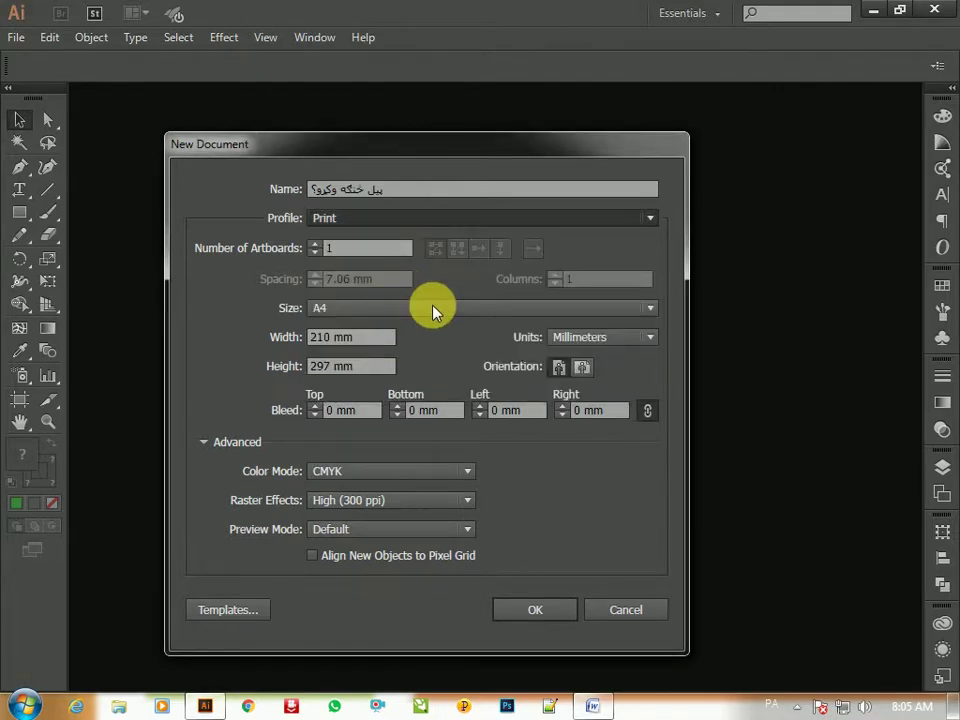
left_click(404, 218)
left_click(404, 252)
left_click(416, 310)
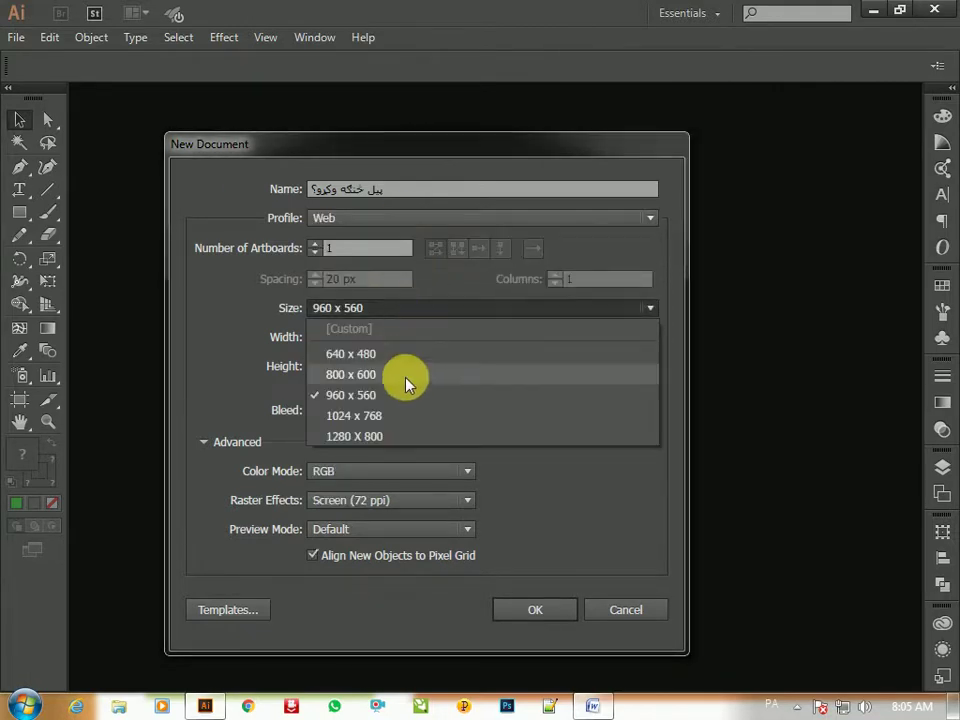
left_click(421, 217)
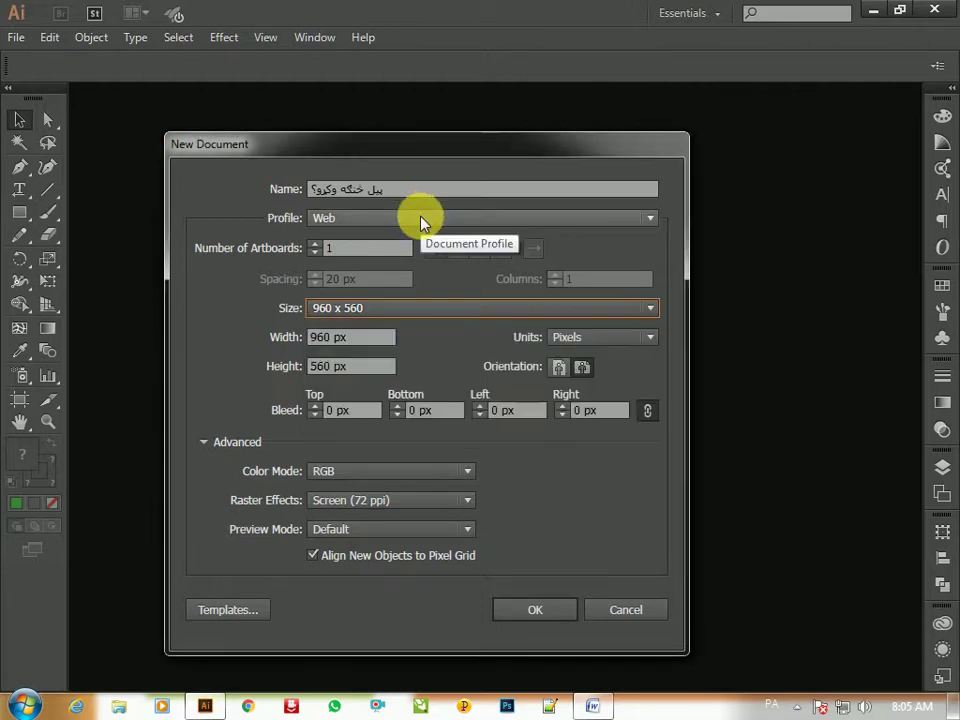
left_click(405, 306)
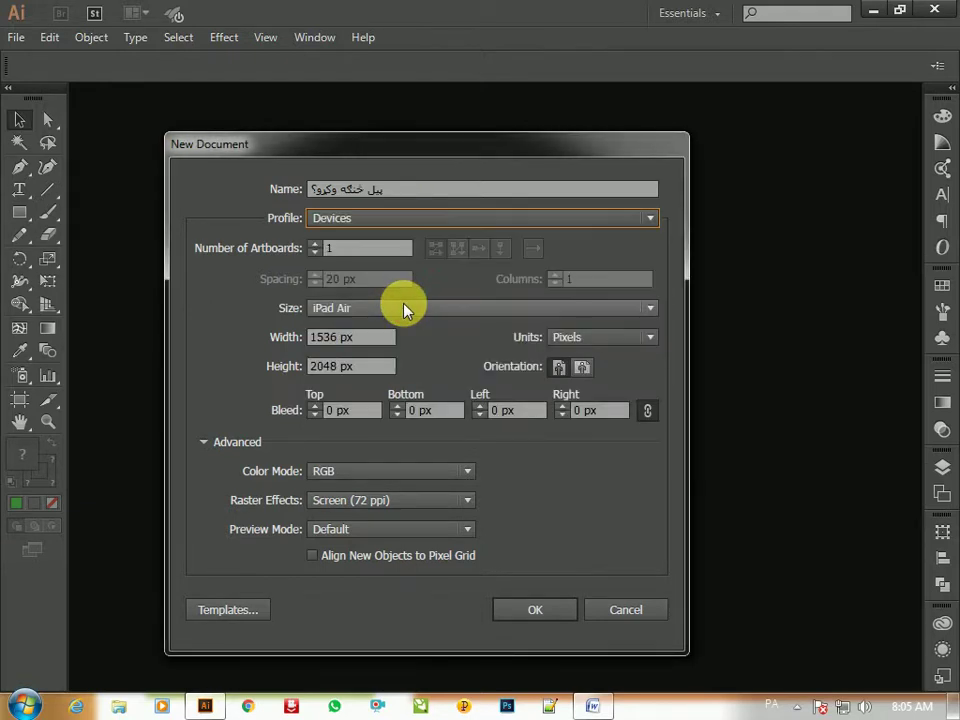
left_click(405, 313)
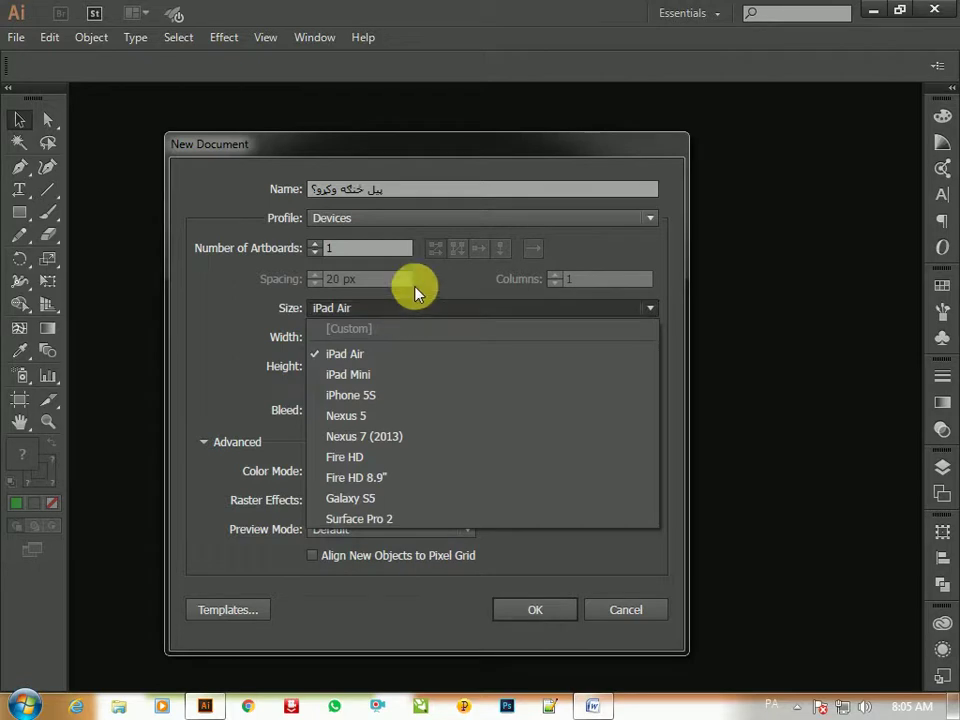
left_click(461, 219)
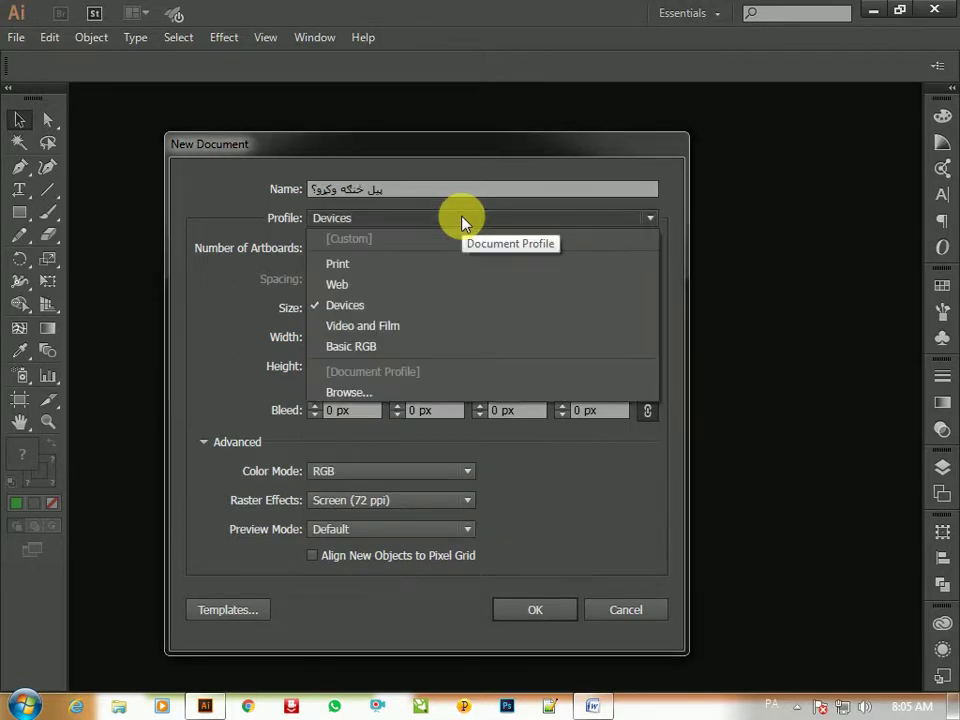
Step: Settle on the Print profile: A4, 210 × 297 mm, CMYK, 300 ppi
left_click(434, 264)
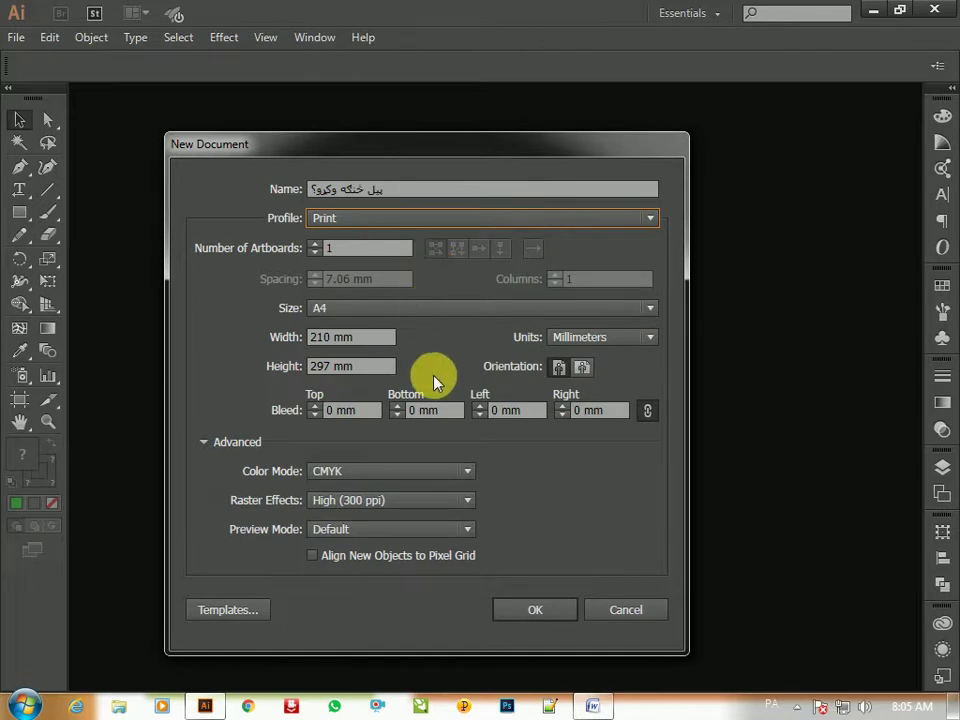
double_click(357, 340)
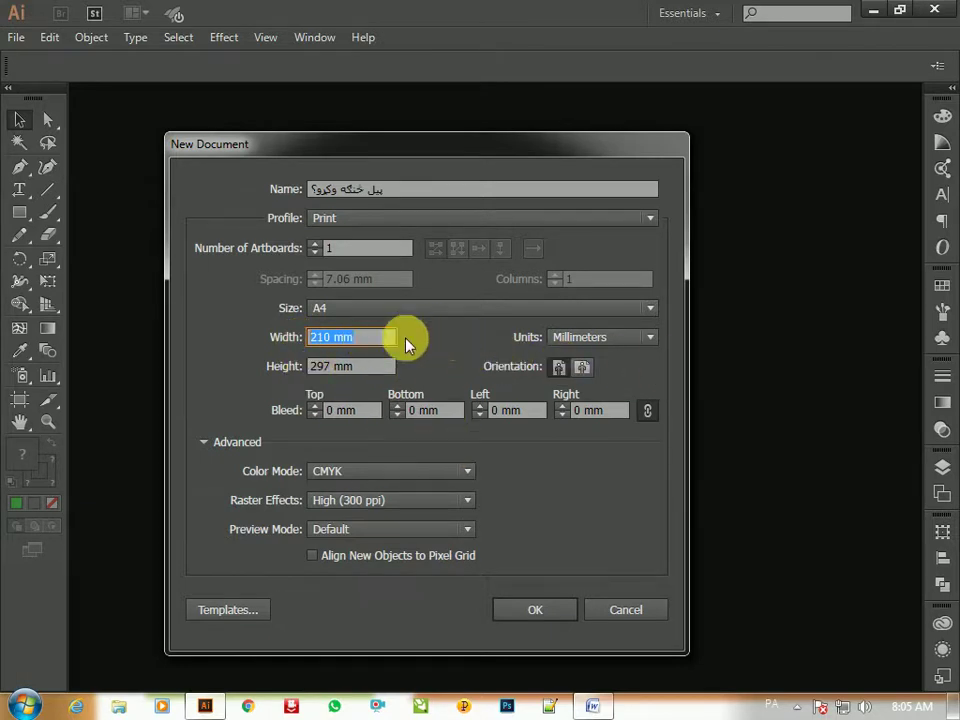
left_click(606, 340)
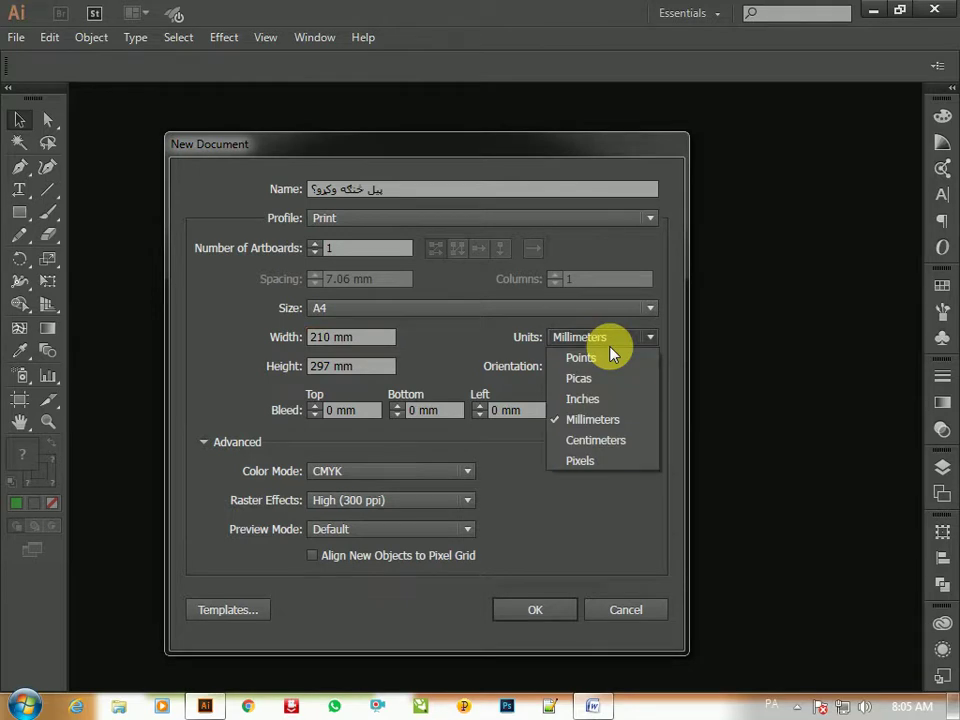
Step: Switch units to centimetres and create a 200 cm × 100 cm document
left_click(617, 442)
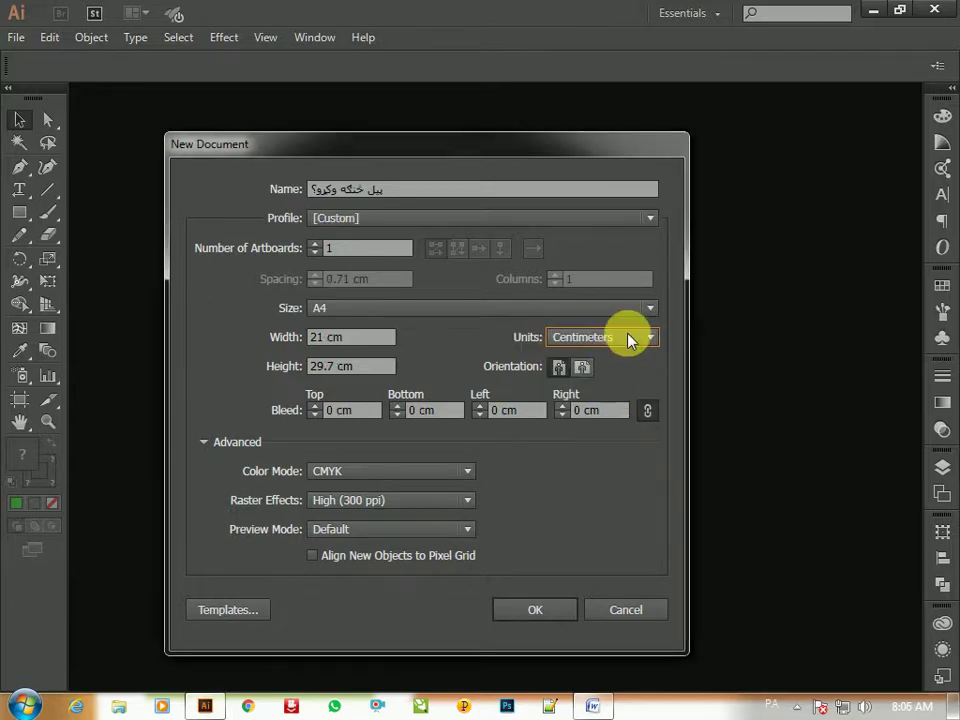
left_click(373, 337)
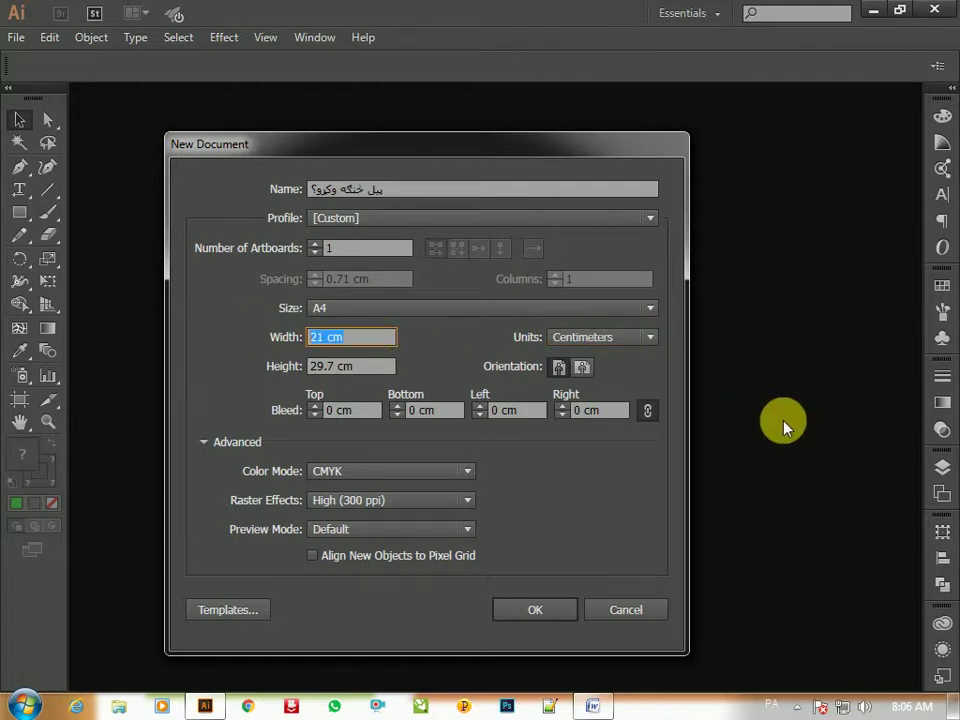
type("200")
key("Tab")
key("Tab")
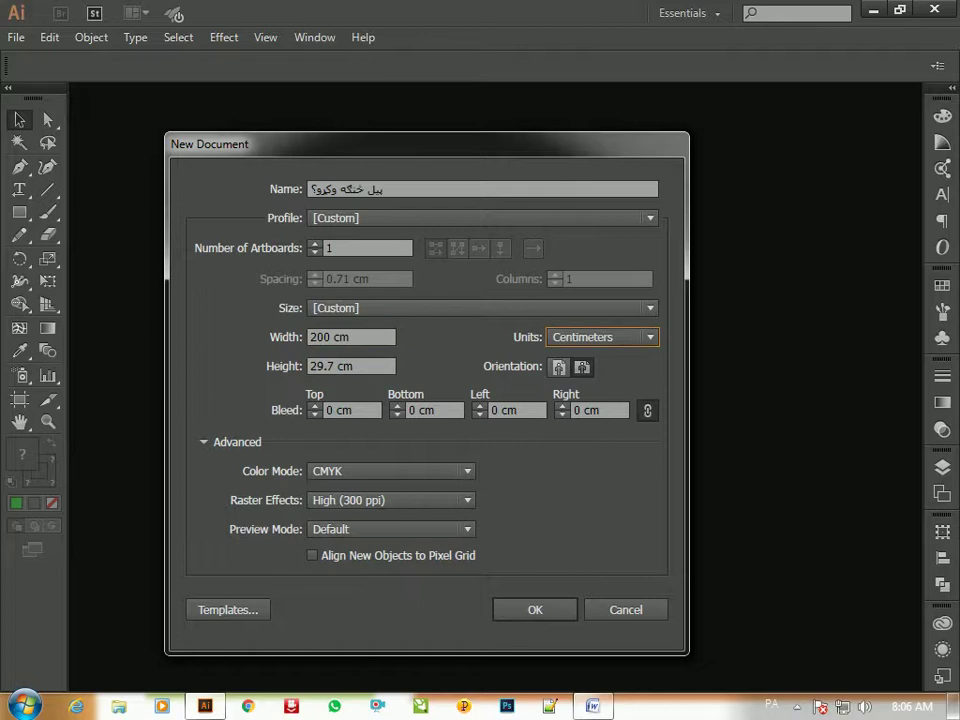
key("Tab")
key("Tab")
key("Tab")
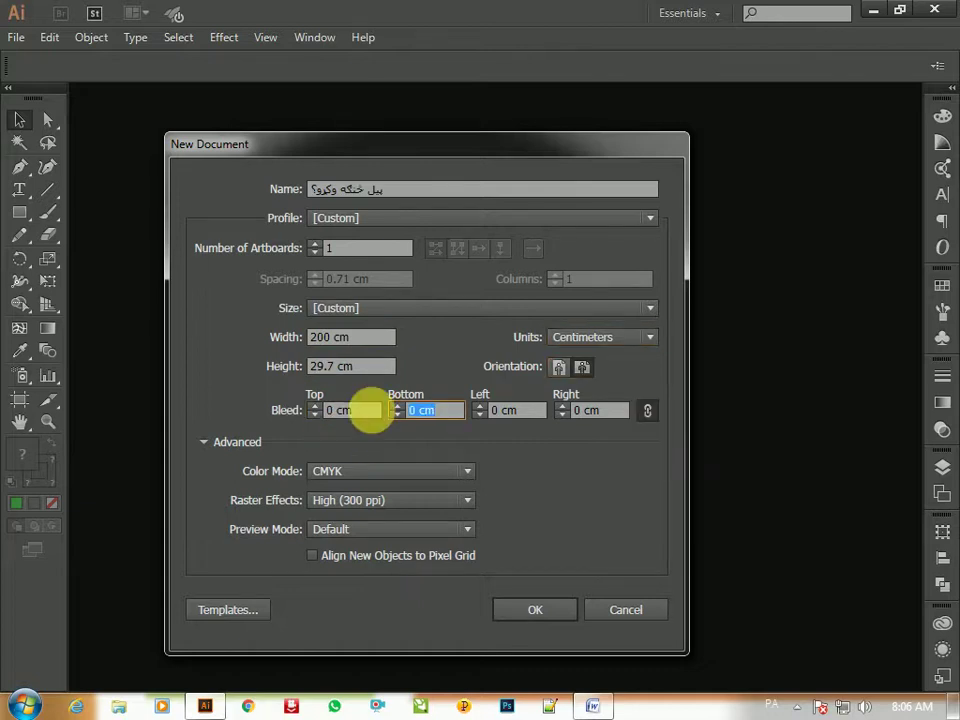
left_click(380, 367)
type("100")
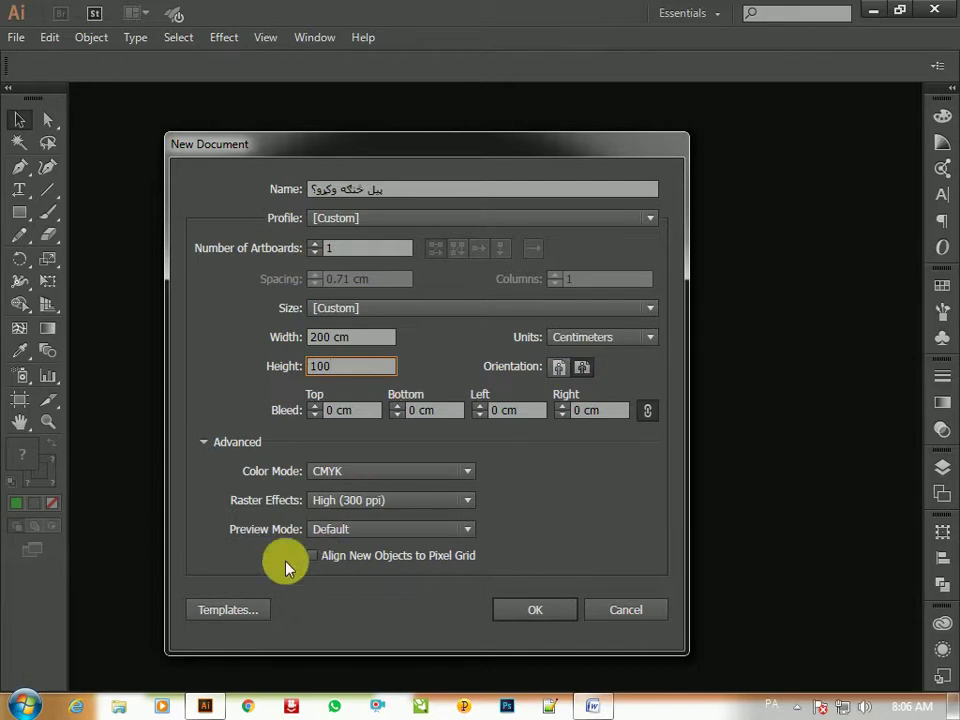
left_click(540, 614)
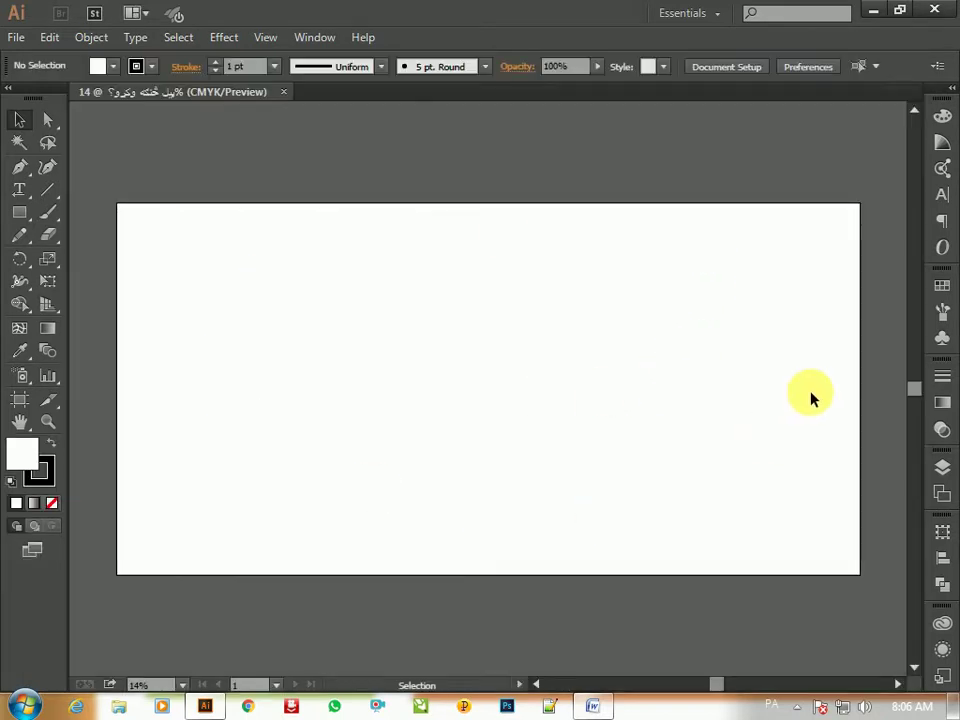
Step: Start a second 200 × 100 cm document with the artboard count raised to 6
left_click(20, 40)
left_click(40, 58)
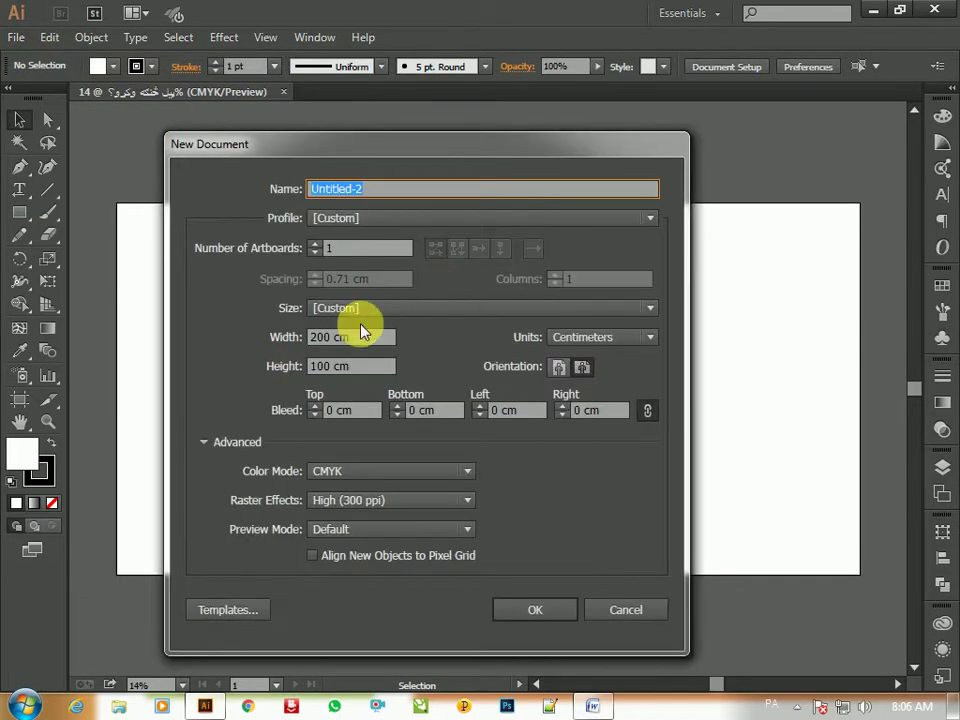
left_click(315, 244)
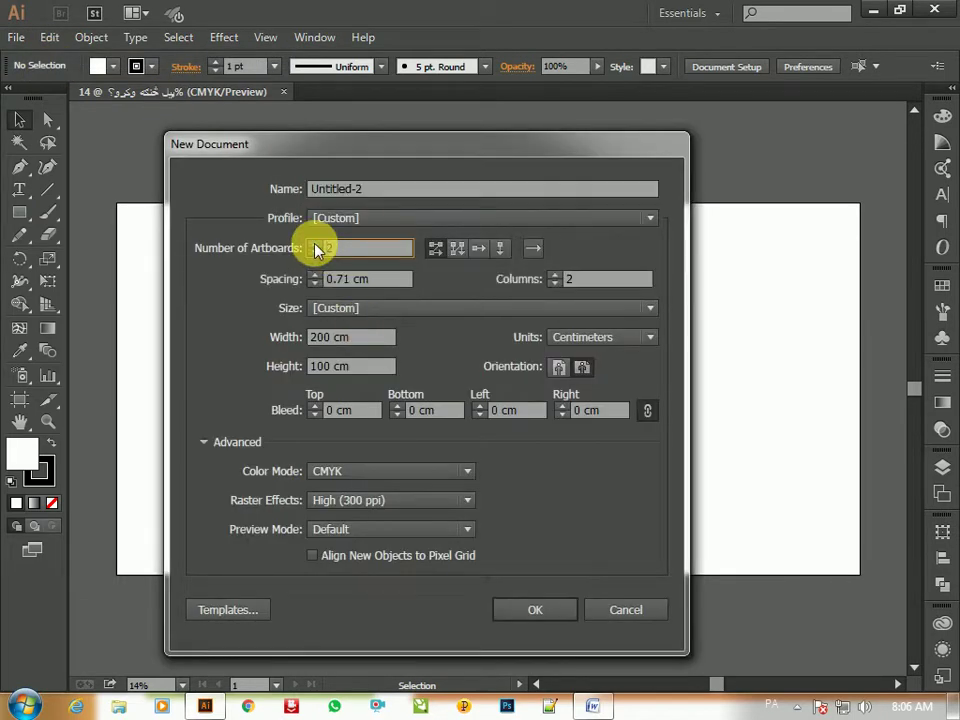
left_click(315, 248)
left_click(315, 244)
left_click(315, 244)
Step: Lay the six artboards out in 2 columns, correcting a mistyped 23
left_click(594, 279)
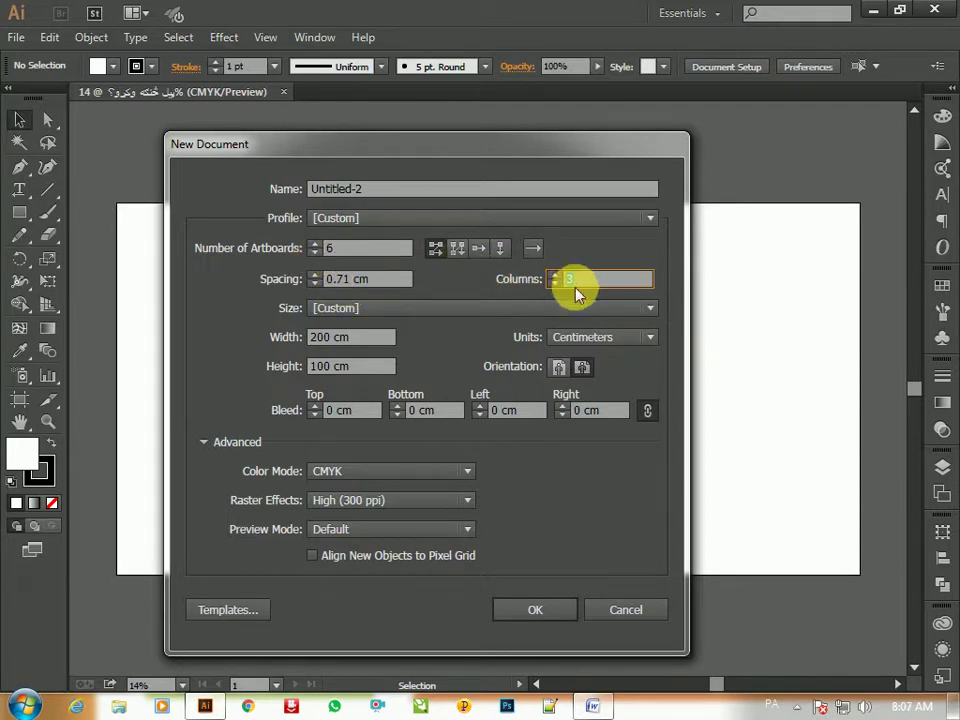
type("2")
type("3")
key("BackSpace")
key("BackSpace")
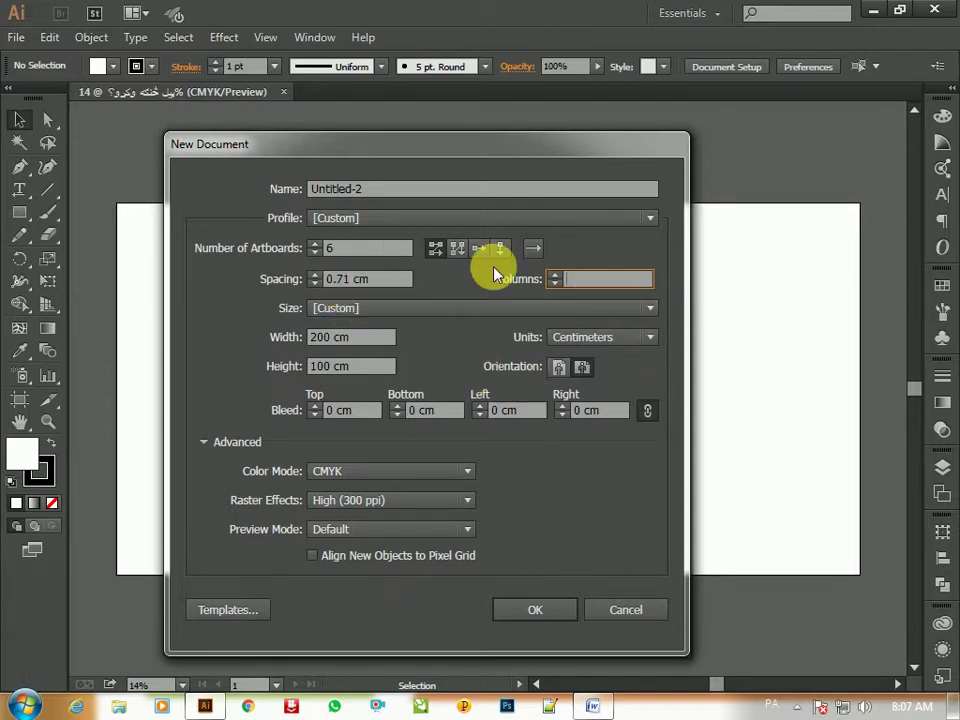
type("2")
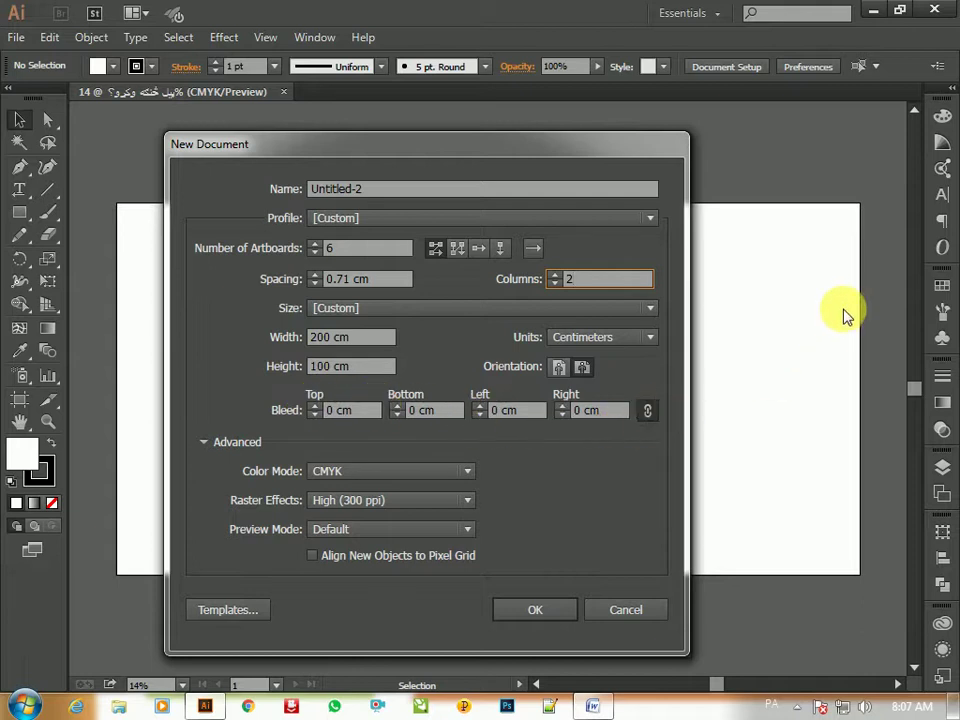
Step: Set a linked 2 cm bleed on all sides and create Untitled-2
left_click(334, 412)
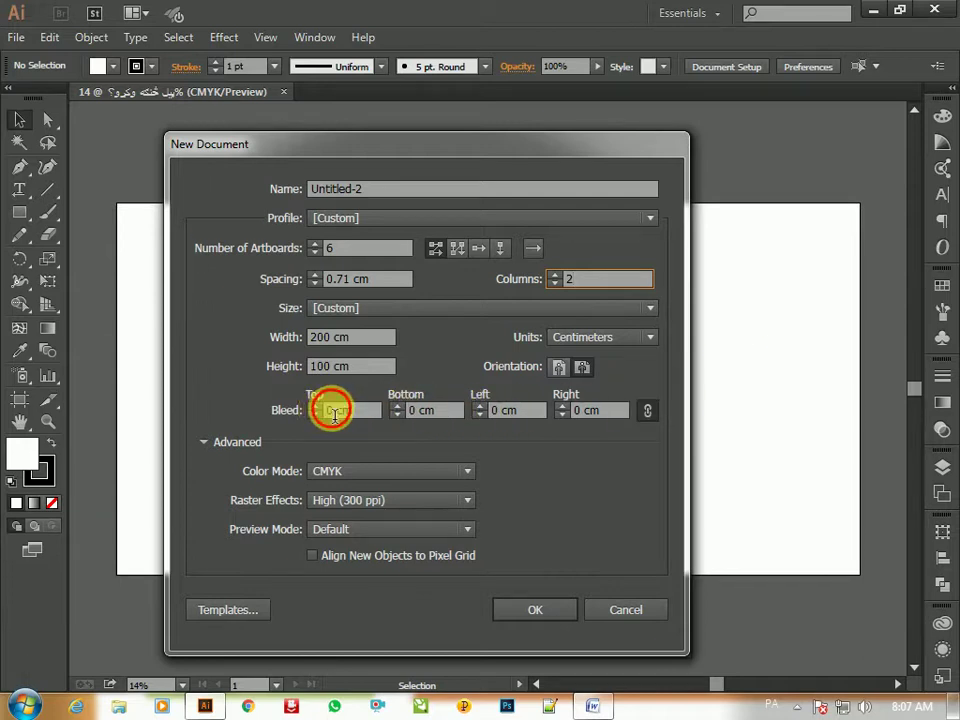
type("2")
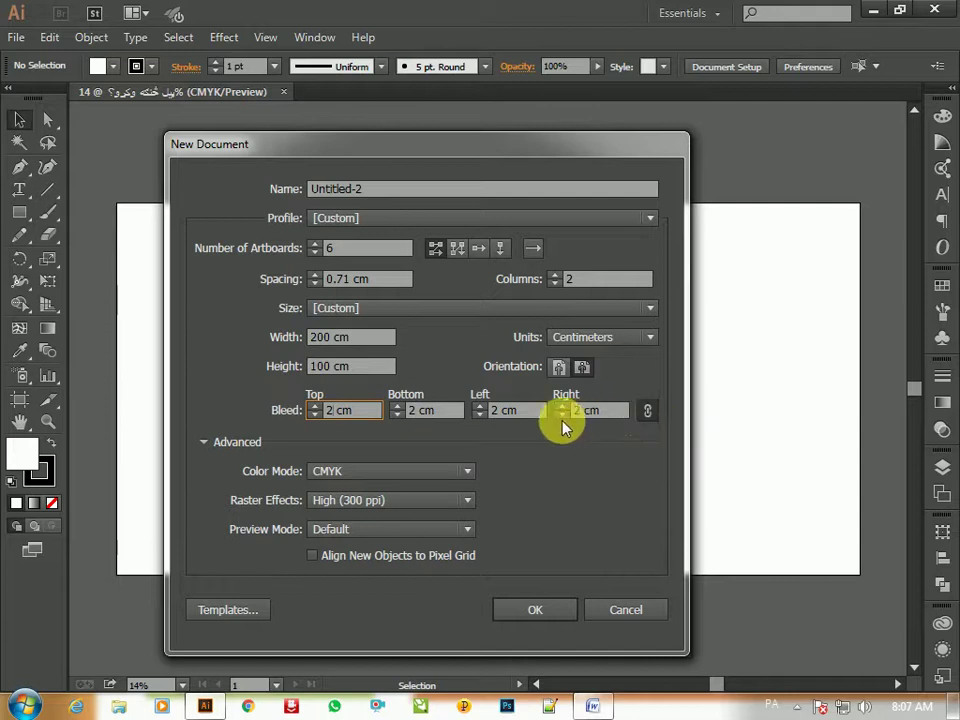
left_click(550, 614)
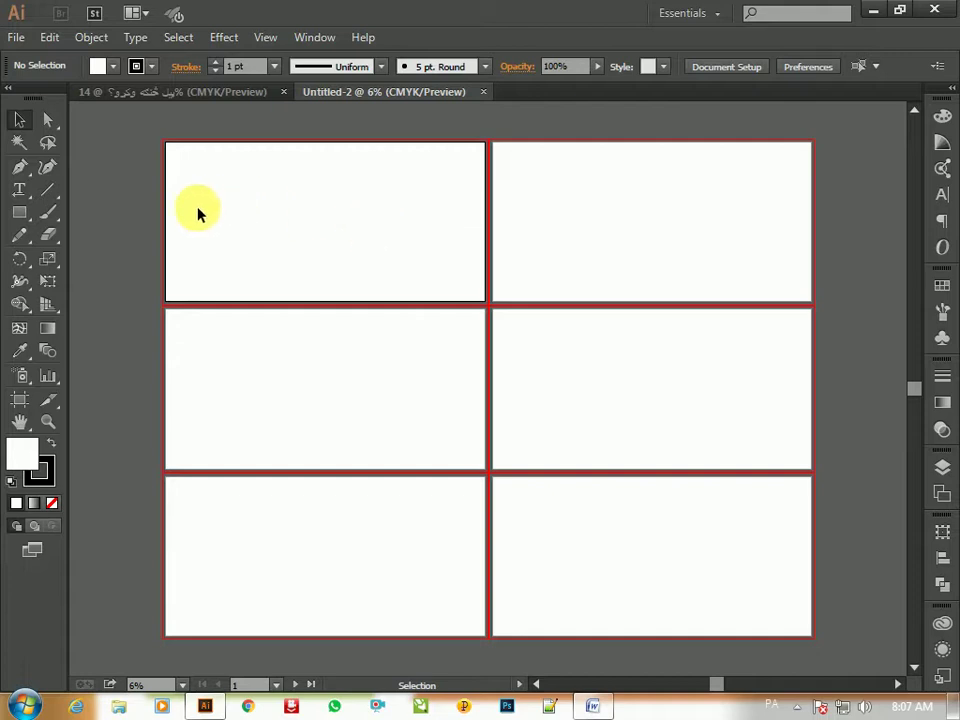
Step: Start a third new document, Untitled-3, and re-expand its Advanced settings
left_click(20, 38)
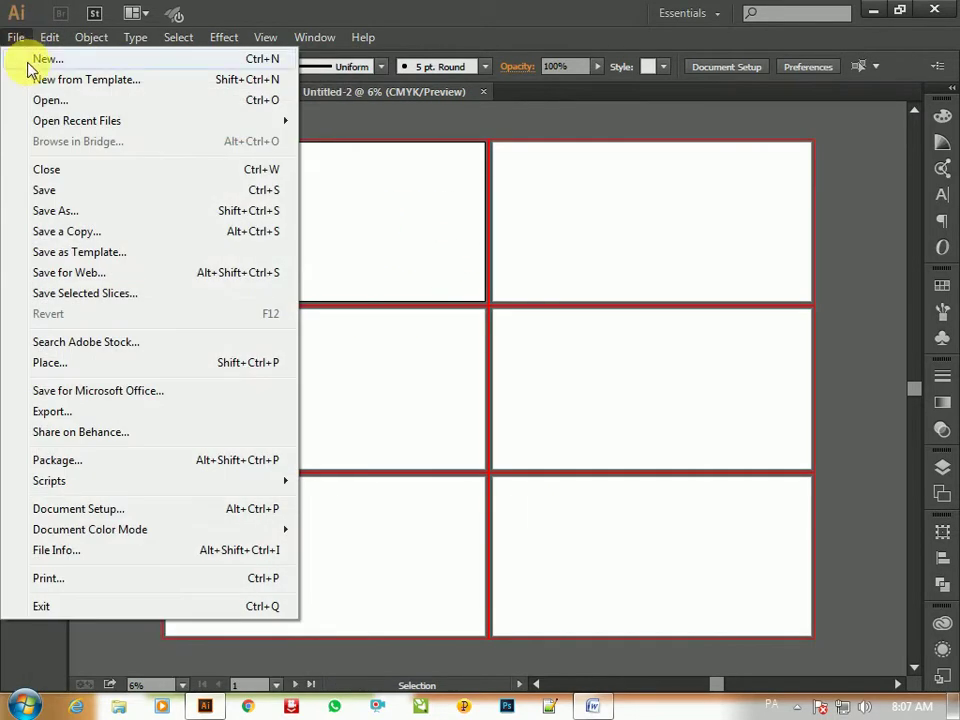
left_click(45, 57)
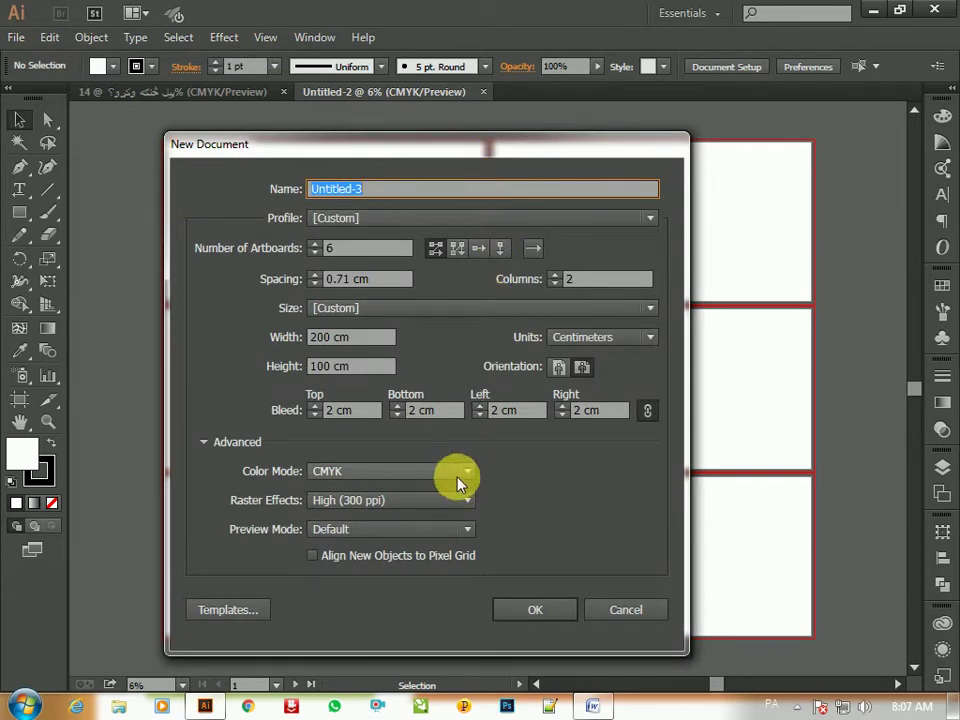
left_click(203, 442)
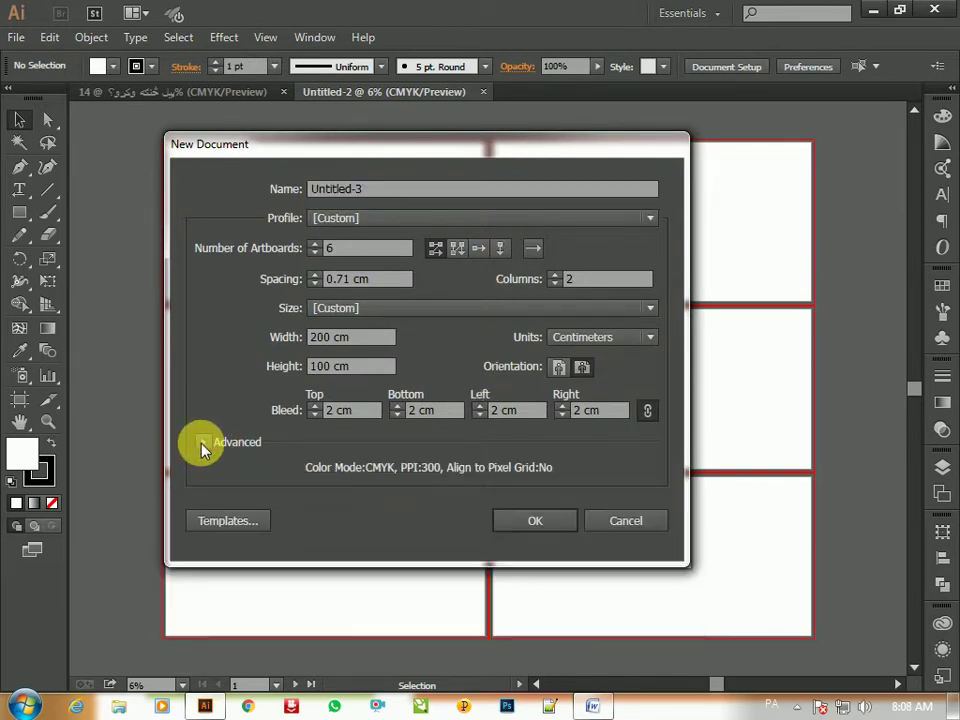
left_click(203, 442)
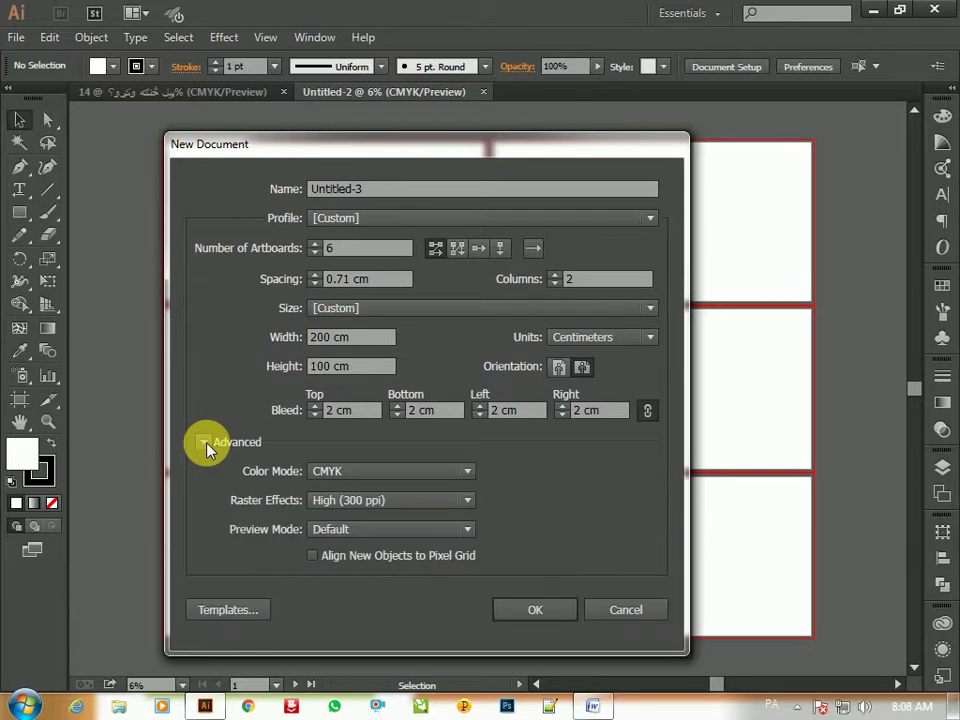
Step: Review the colour mode options keeping CMYK, then check the raster effects resolutions
left_click(460, 472)
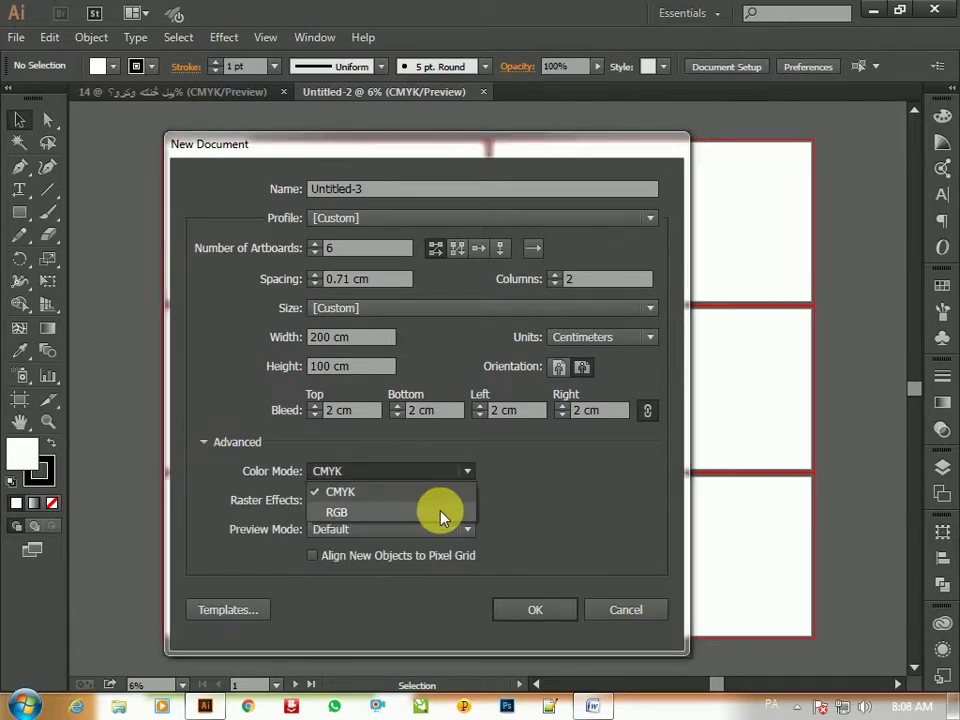
left_click(455, 490)
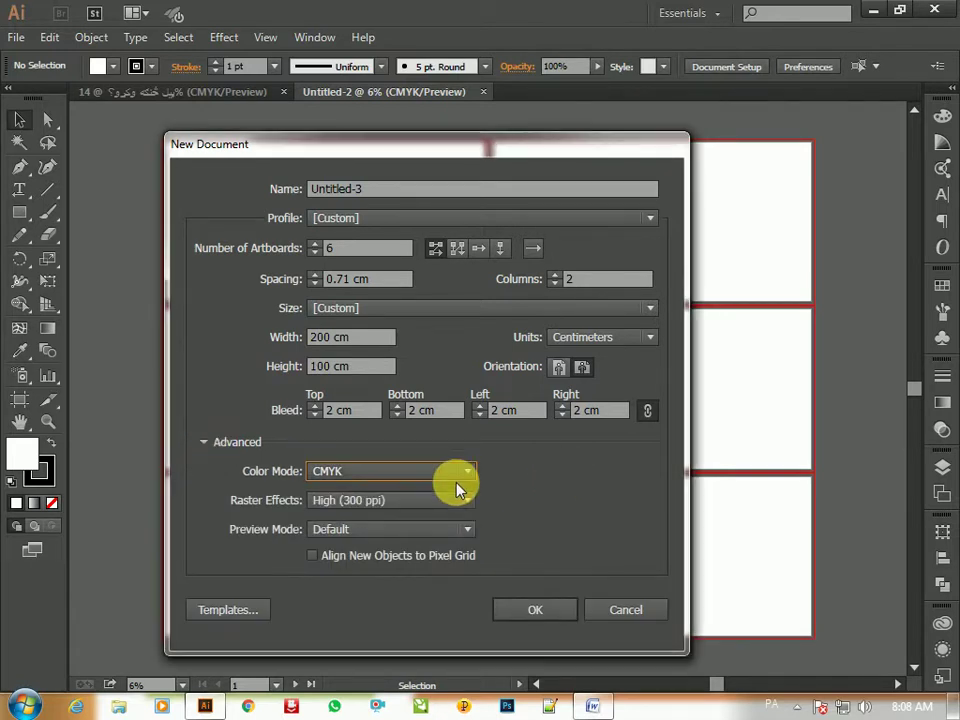
left_click(440, 474)
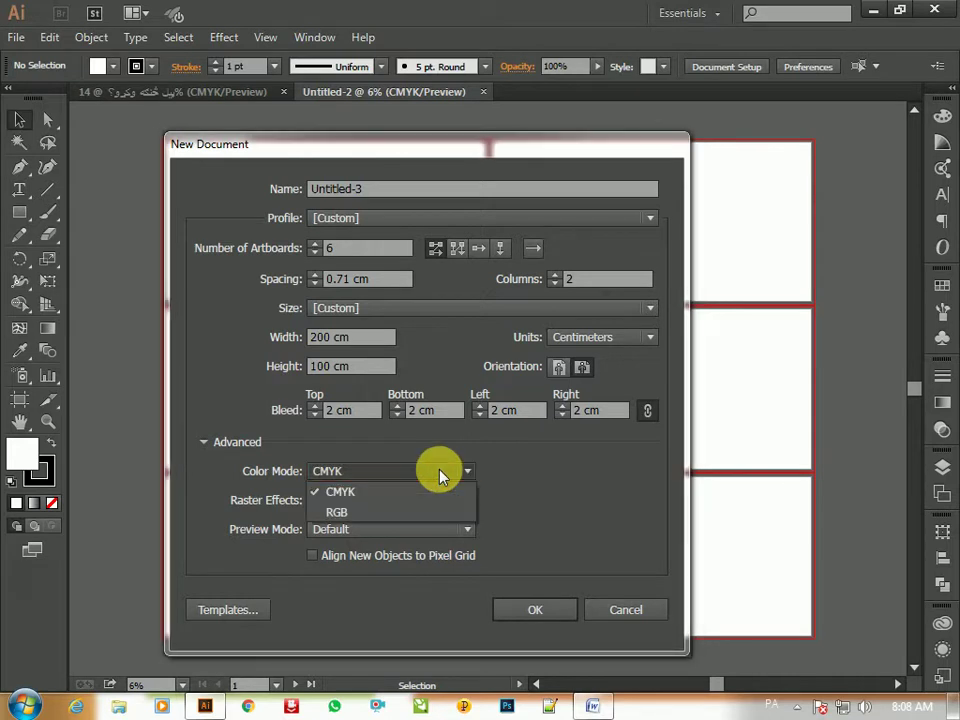
left_click(540, 496)
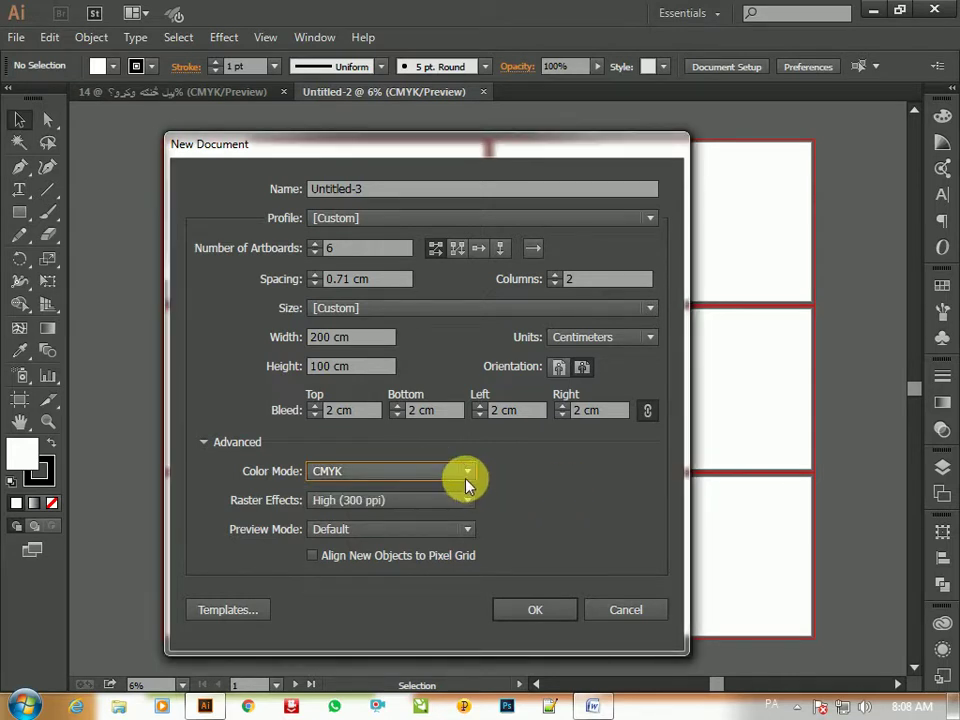
left_click(465, 474)
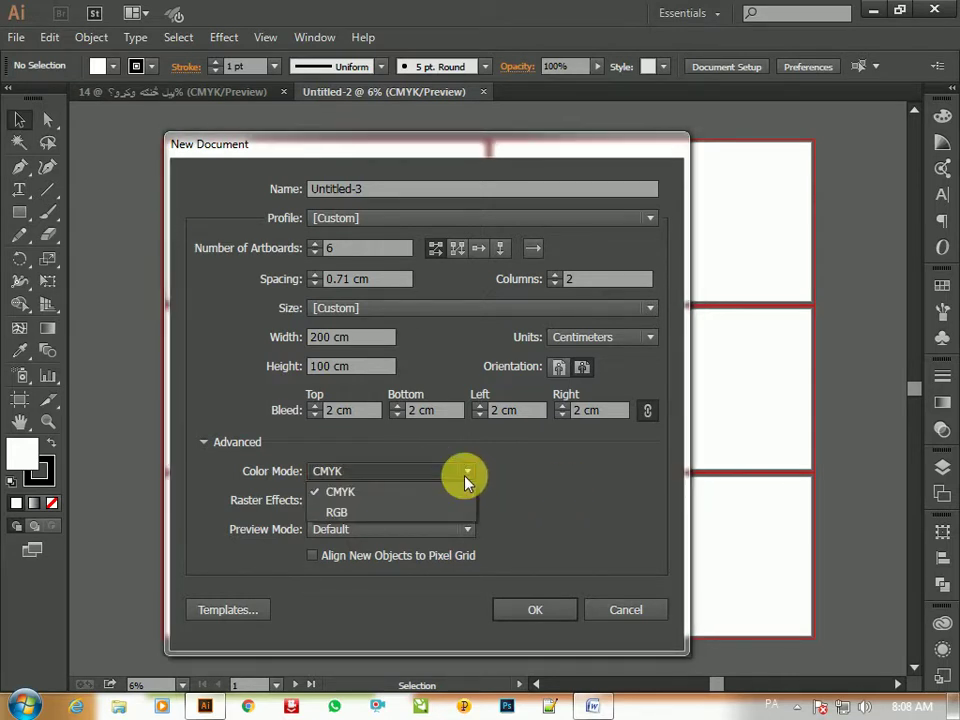
left_click(345, 492)
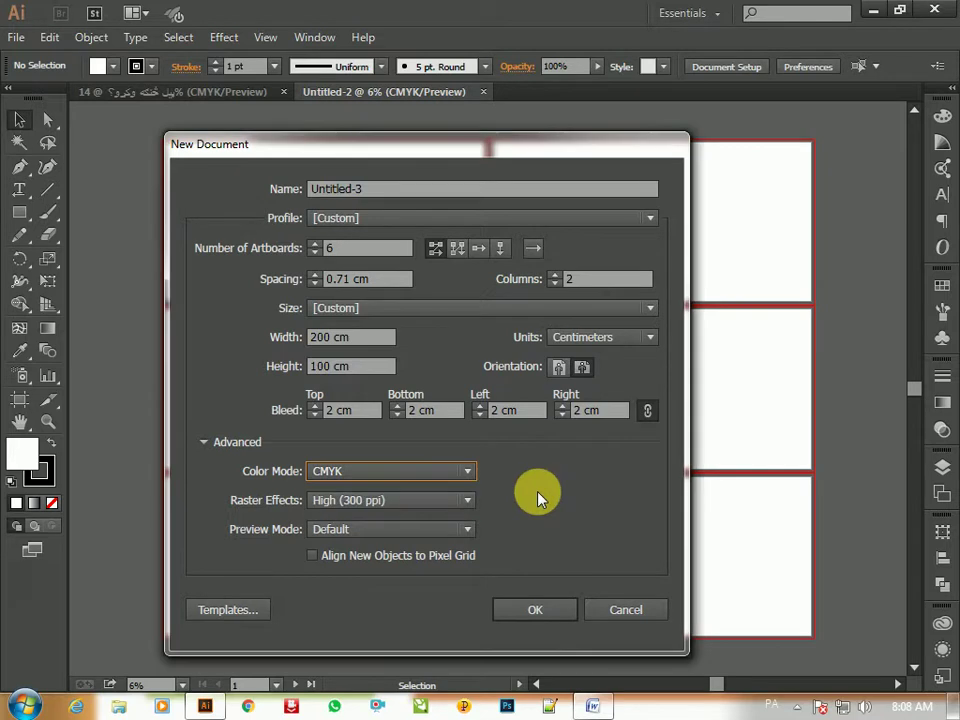
left_click(443, 502)
left_click(443, 502)
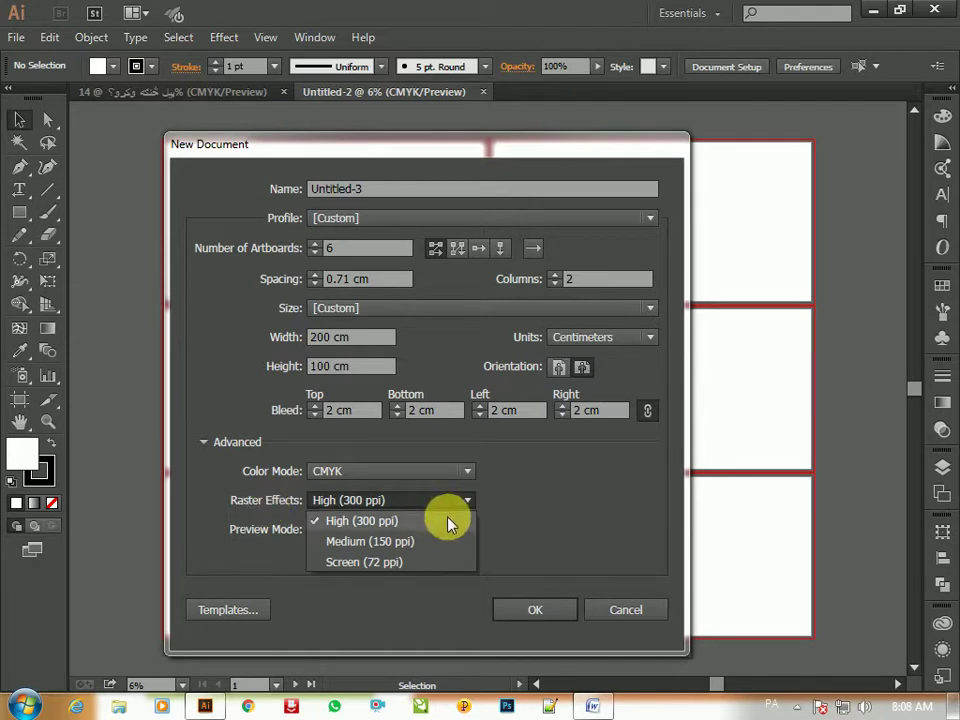
left_click(592, 508)
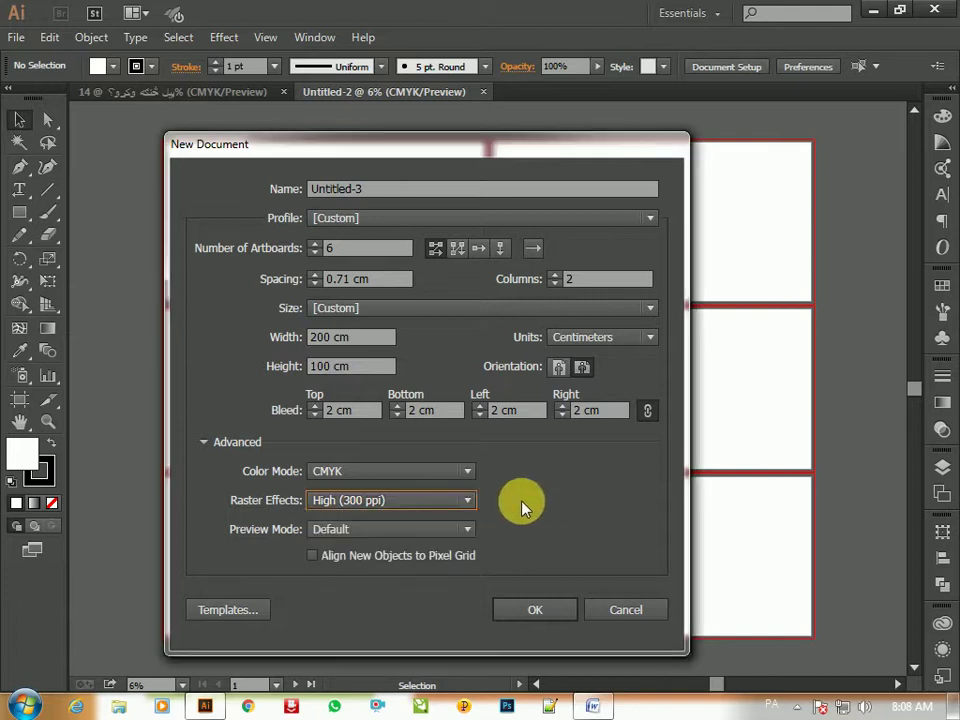
left_click(467, 500)
left_click(598, 480)
left_click(467, 501)
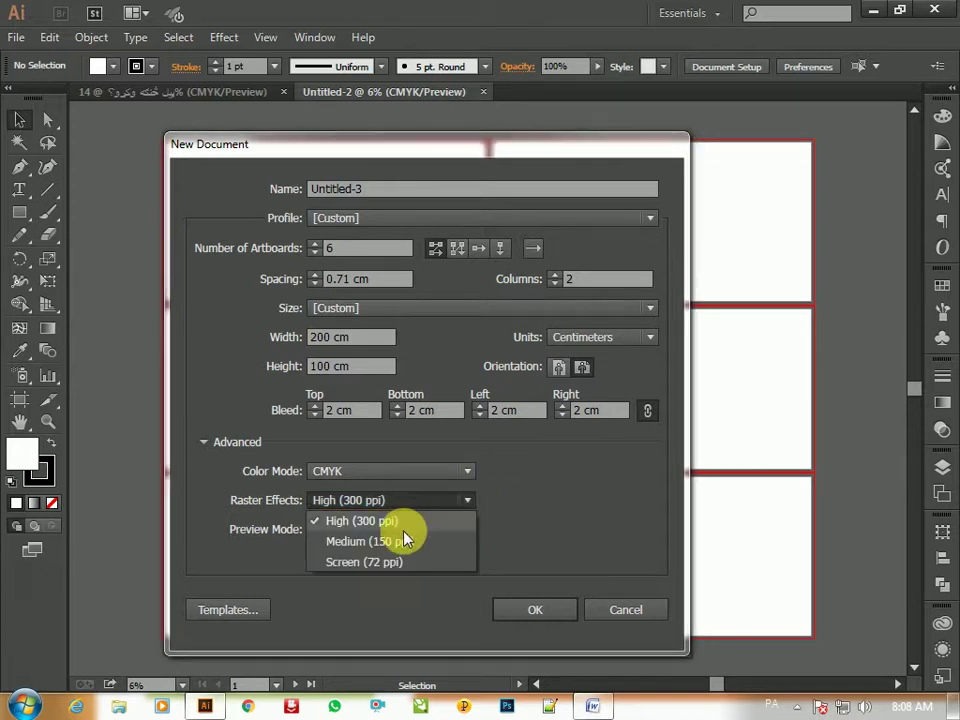
left_click(555, 548)
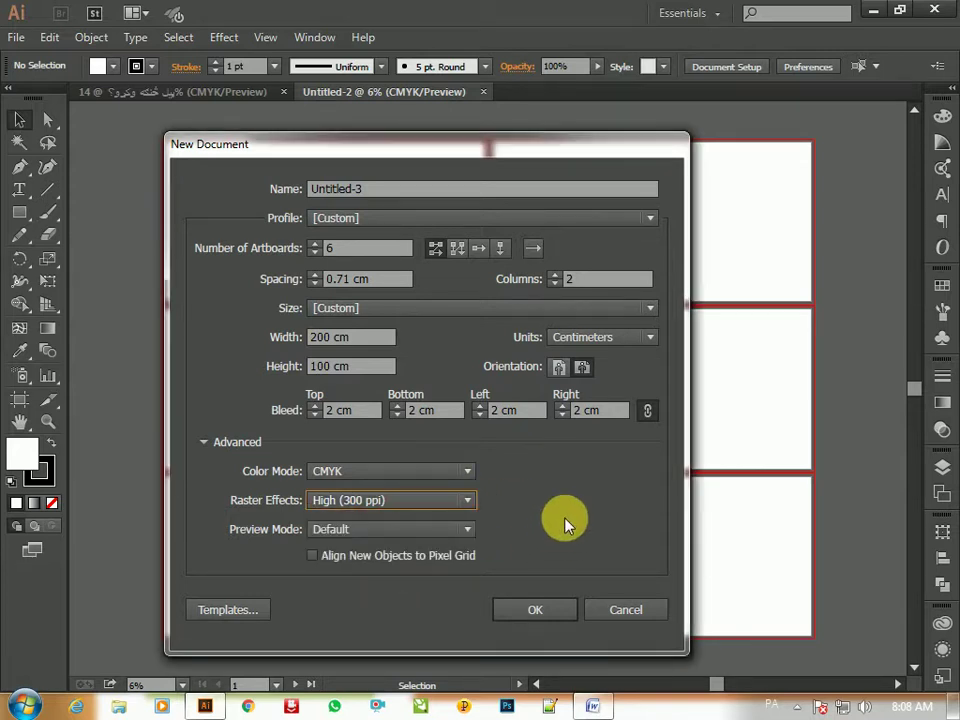
left_click(437, 533)
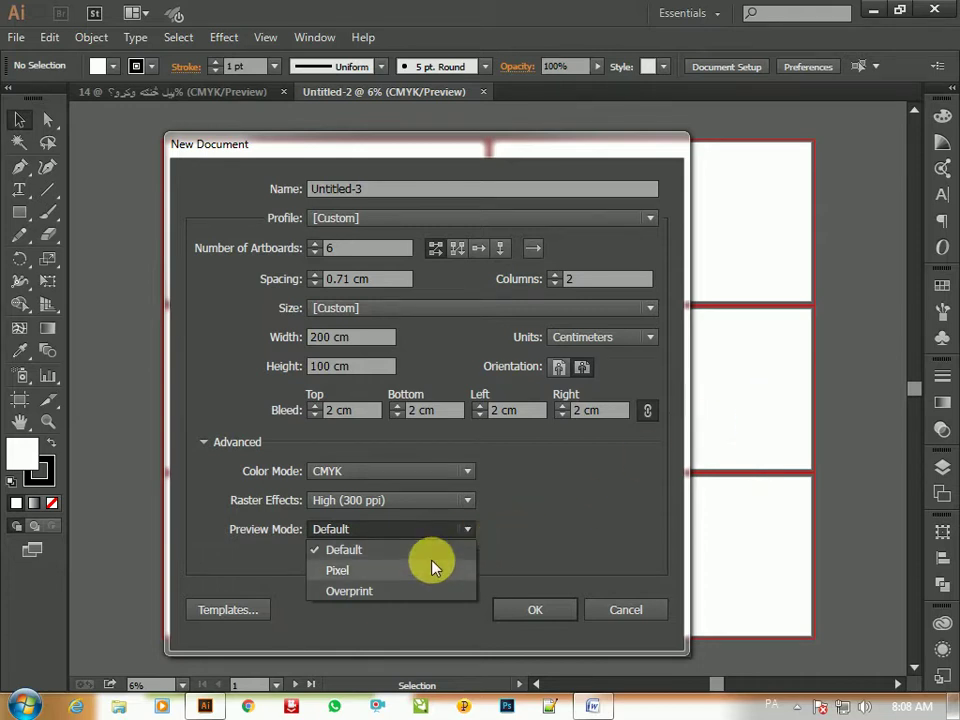
left_click(582, 502)
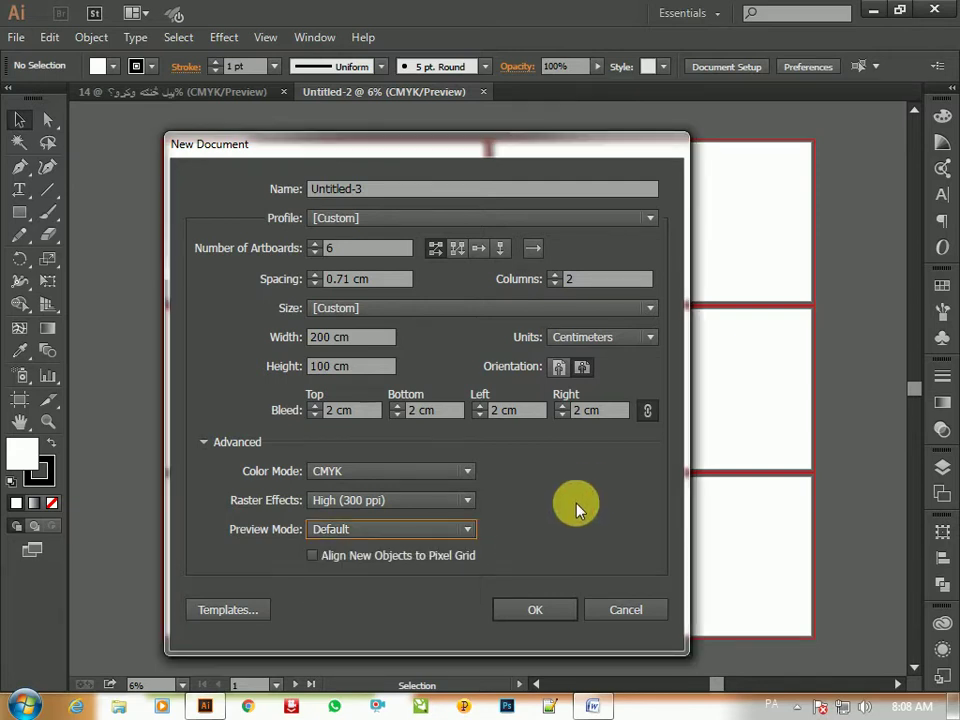
Step: Close the template browser unused, create Untitled-3, and minimise Illustrator
left_click(243, 620)
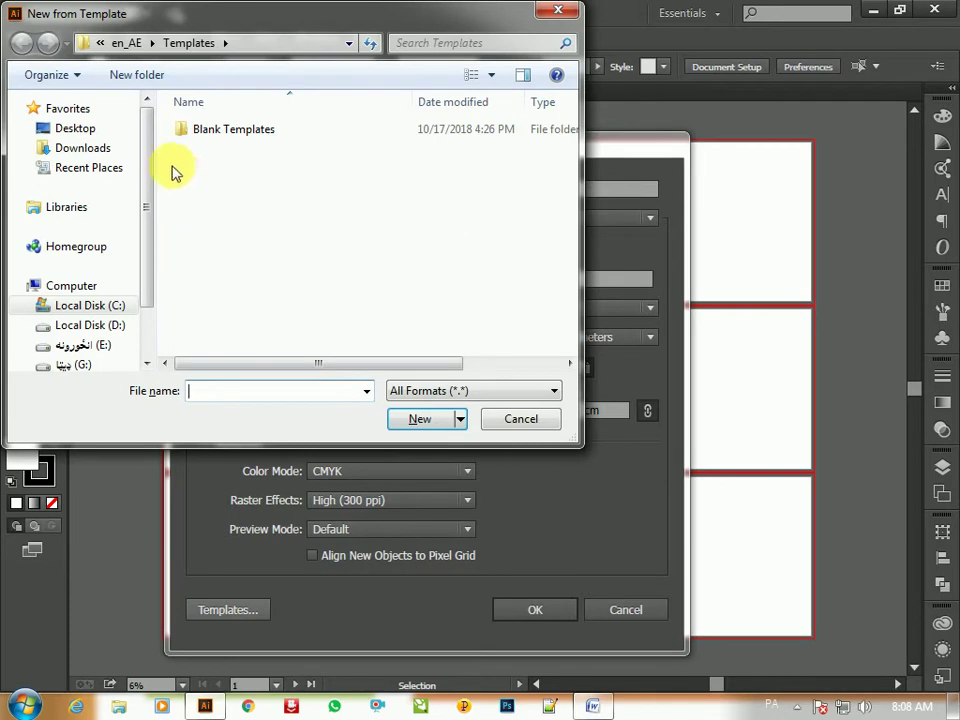
left_click_drag(147, 180, 146, 270)
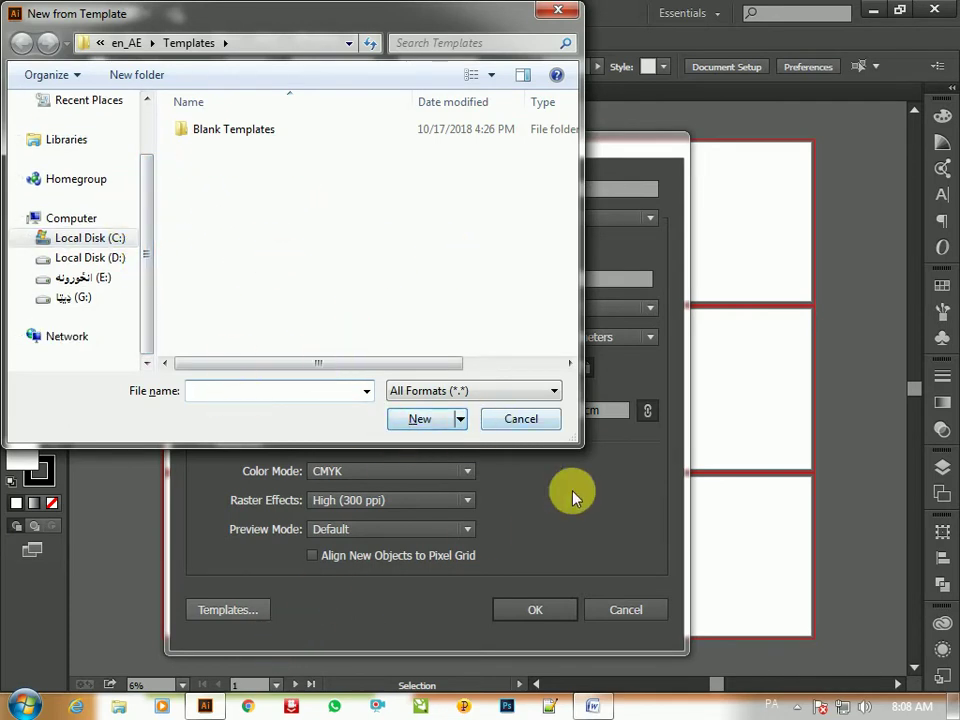
left_click(535, 422)
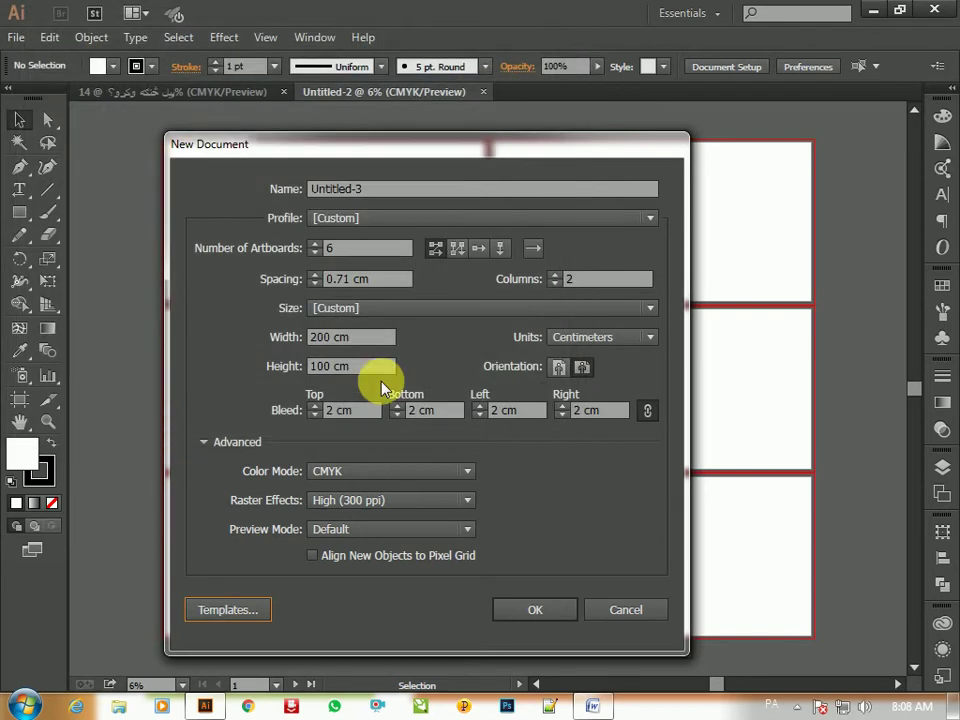
left_click(547, 611)
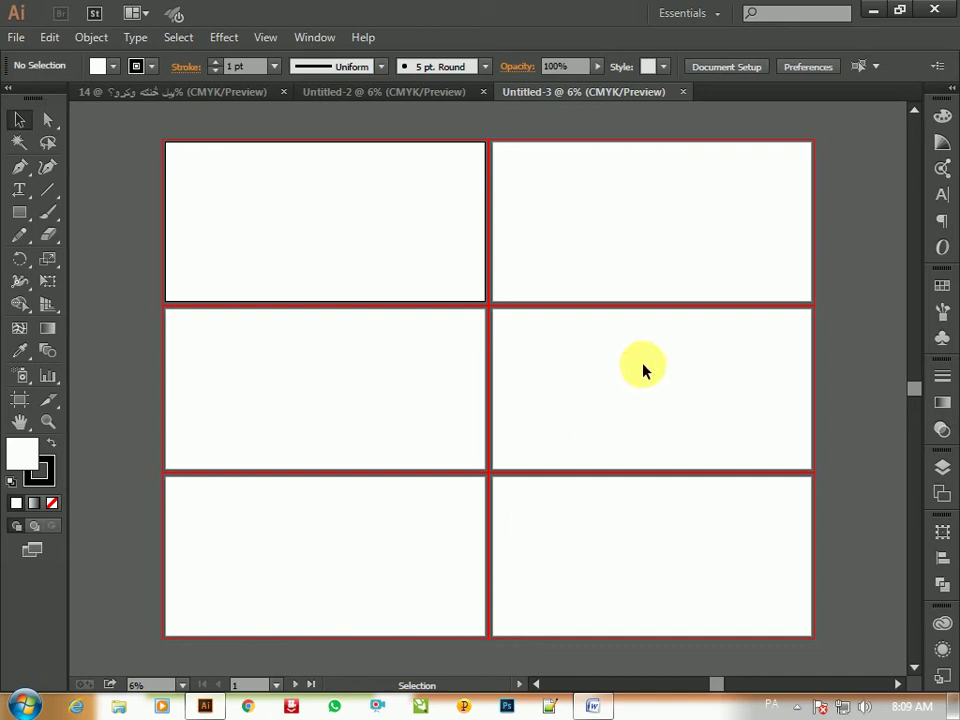
left_click(873, 11)
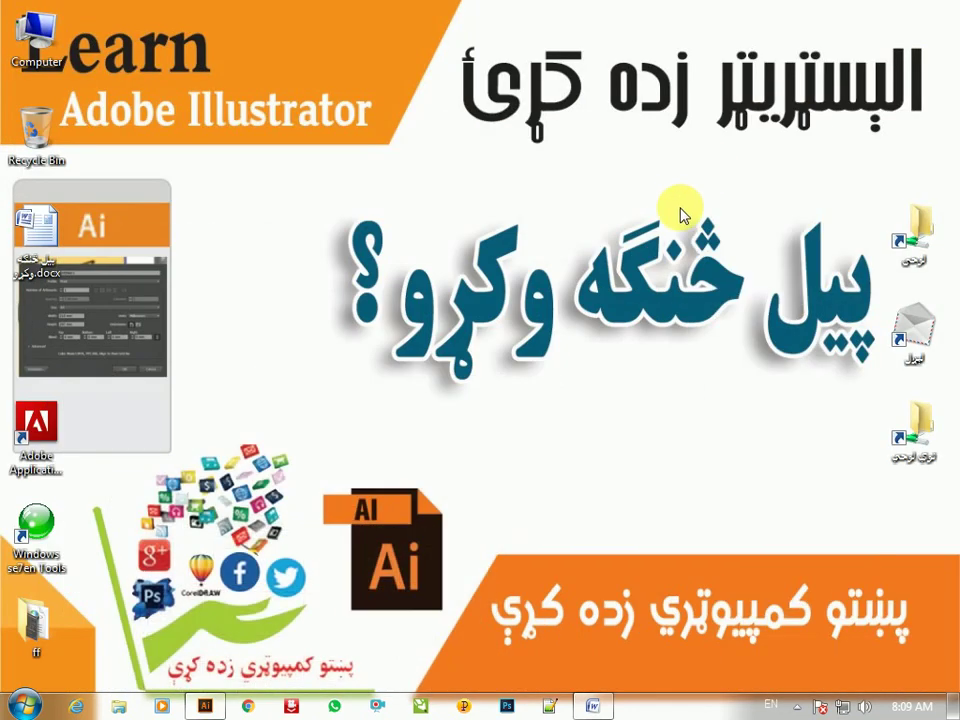